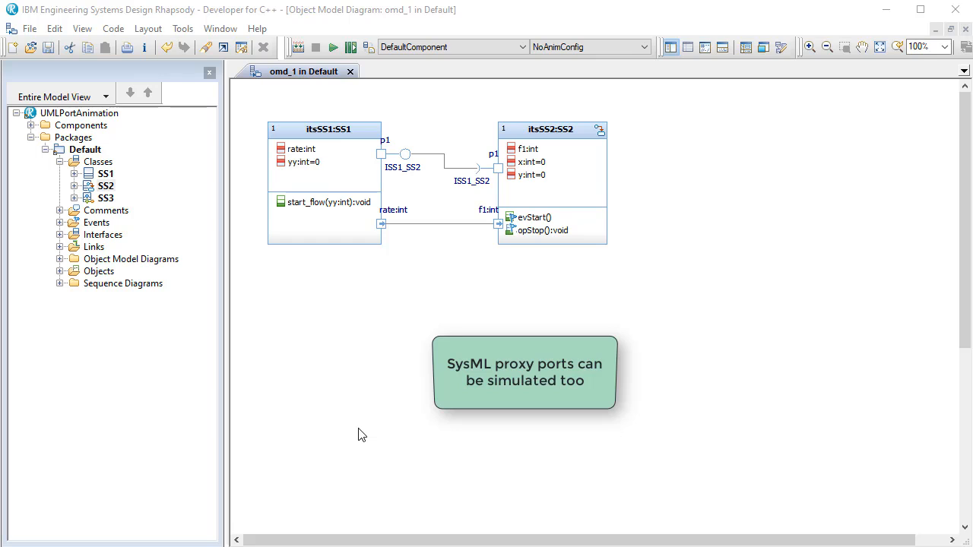
- Examine the contracts of port p1 on itsSS1 and on itsSS2, including their provided and required interfaces
click(305, 147)
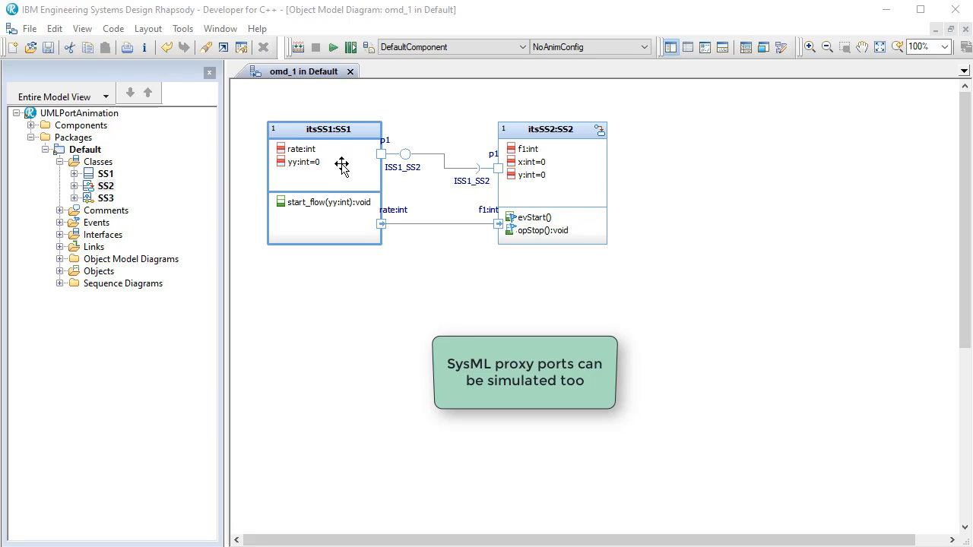
click(560, 190)
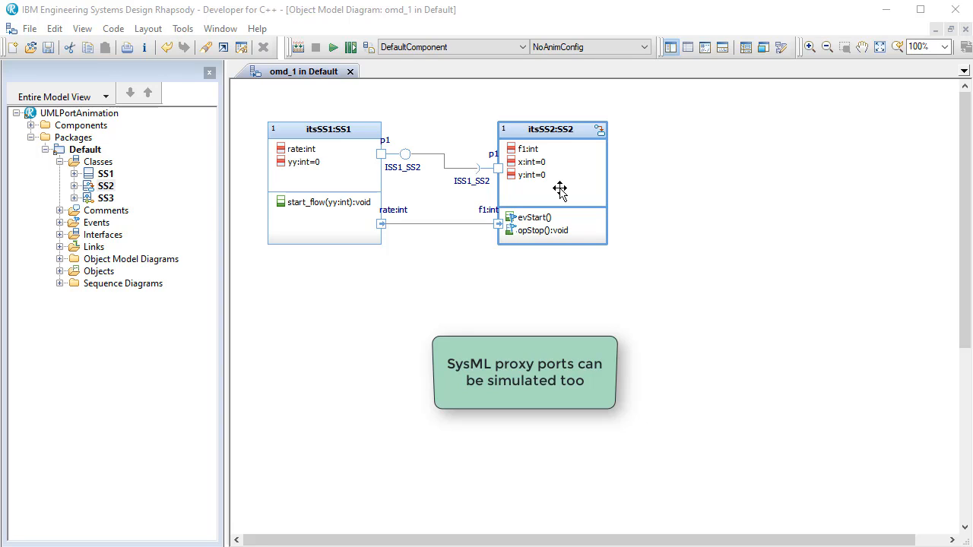
click(389, 158)
double_click(380, 155)
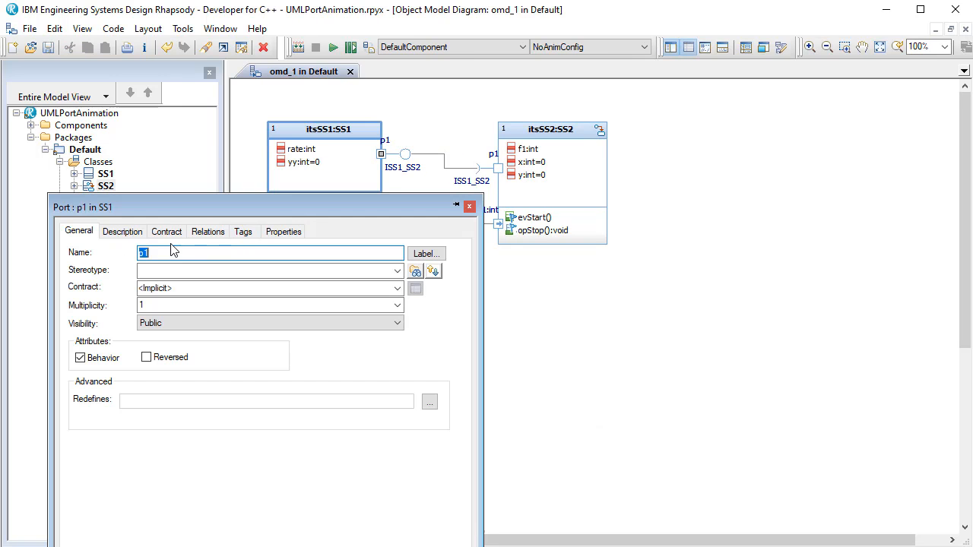
click(167, 232)
drag(231, 206, 705, 299)
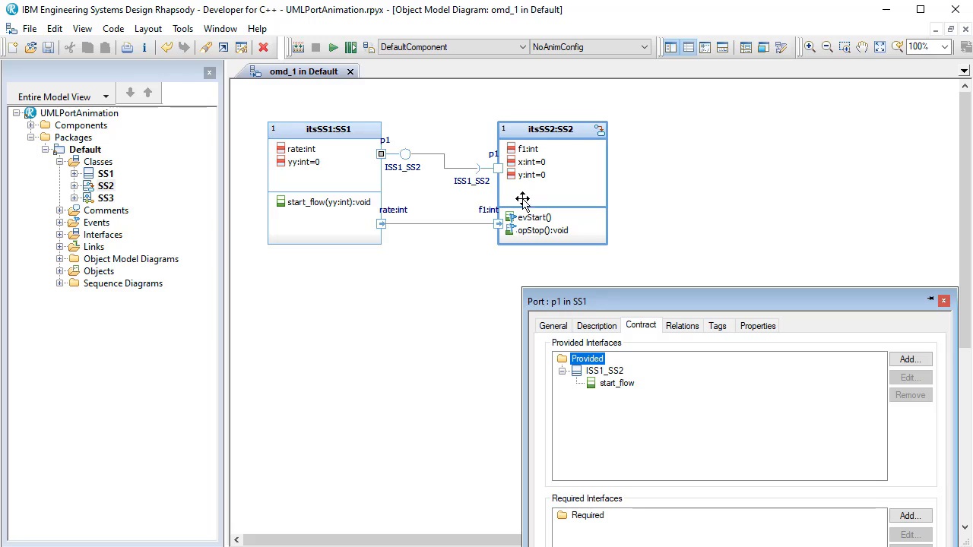
click(498, 168)
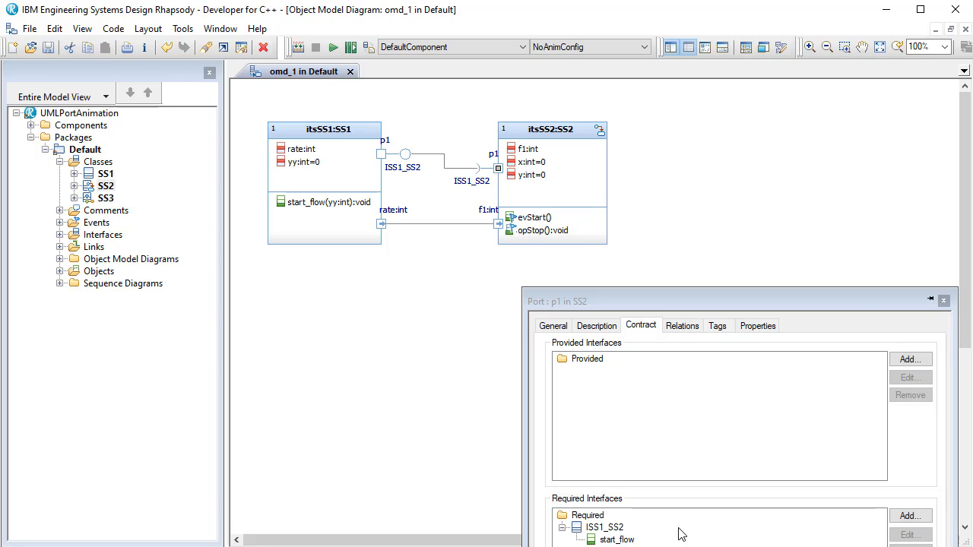
click(944, 304)
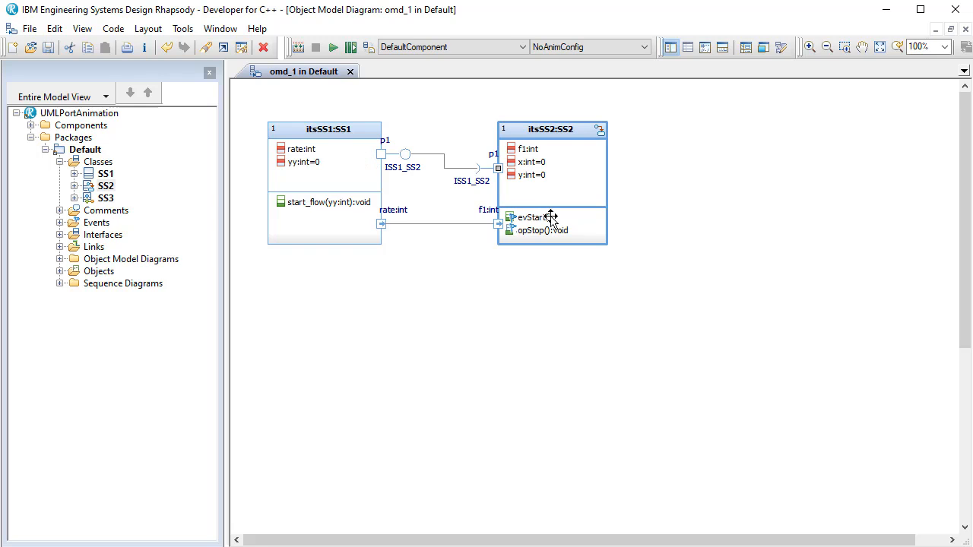
- Locate itsSS2 in the model browser and view the generated code of itsSS1's start_flow operation
click(557, 158)
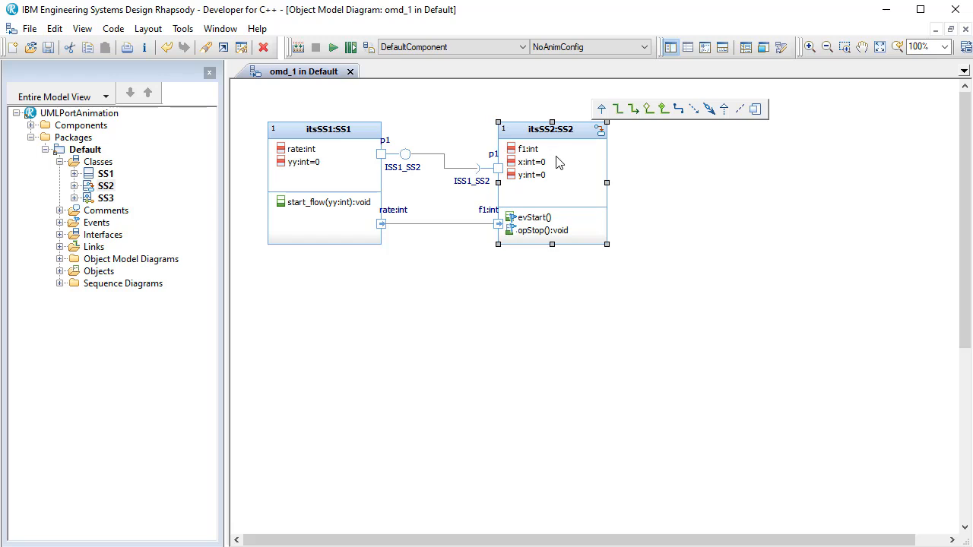
key(ctrl+l)
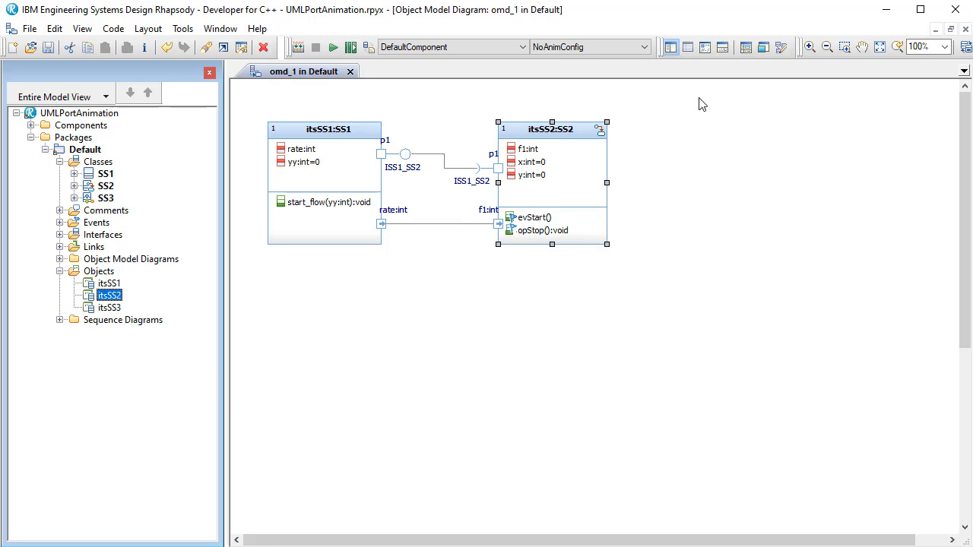
click(703, 48)
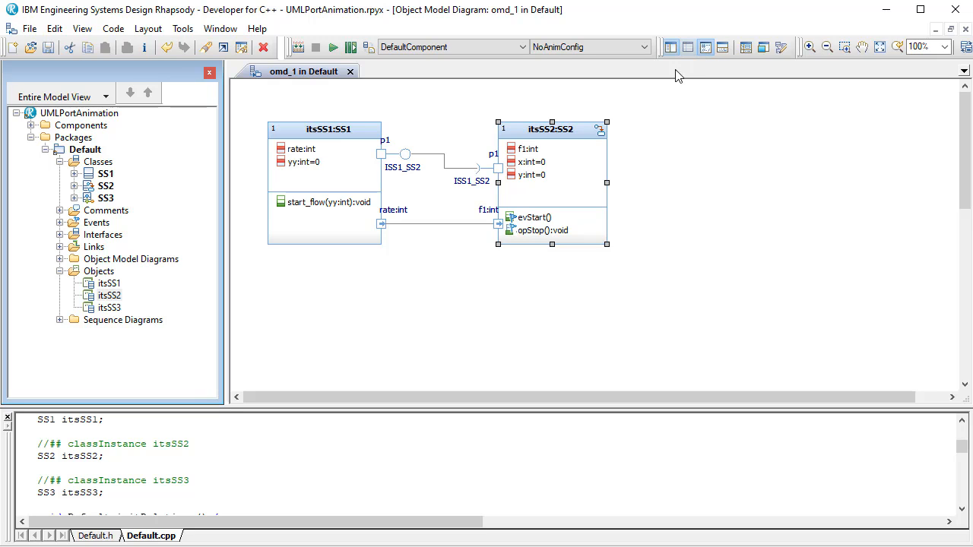
click(285, 212)
click(285, 205)
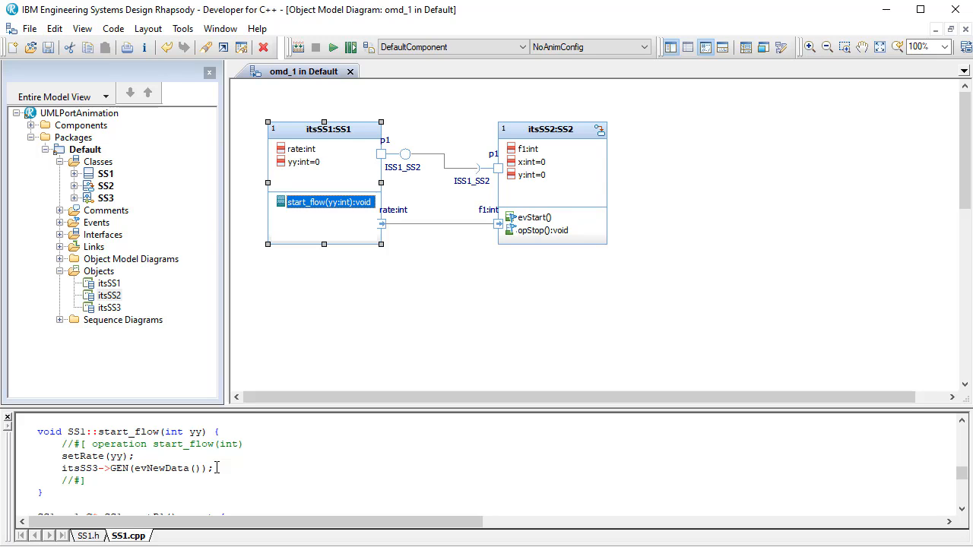
click(7, 419)
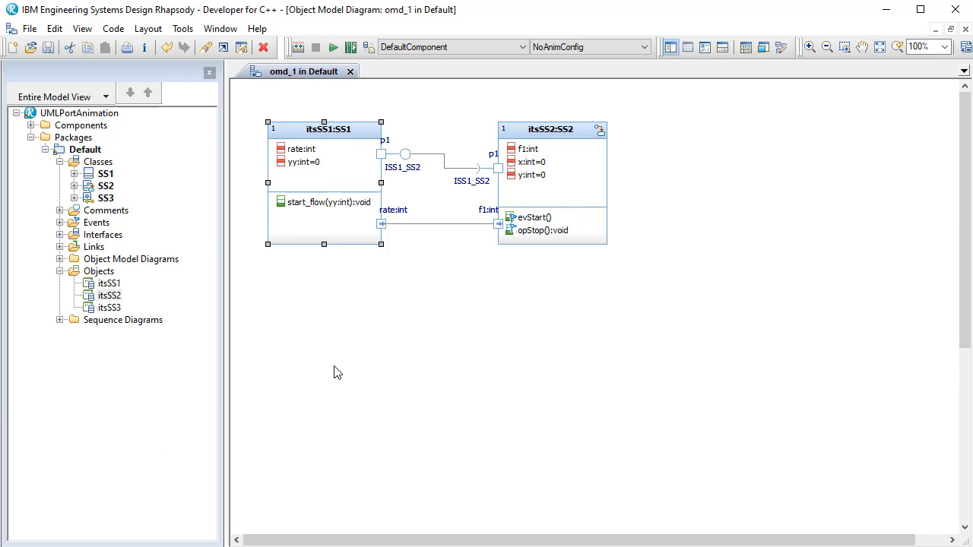
- Make AnimConfig the active configuration and accept its Animation instrumentation mode with operation calls enabled for All
click(604, 47)
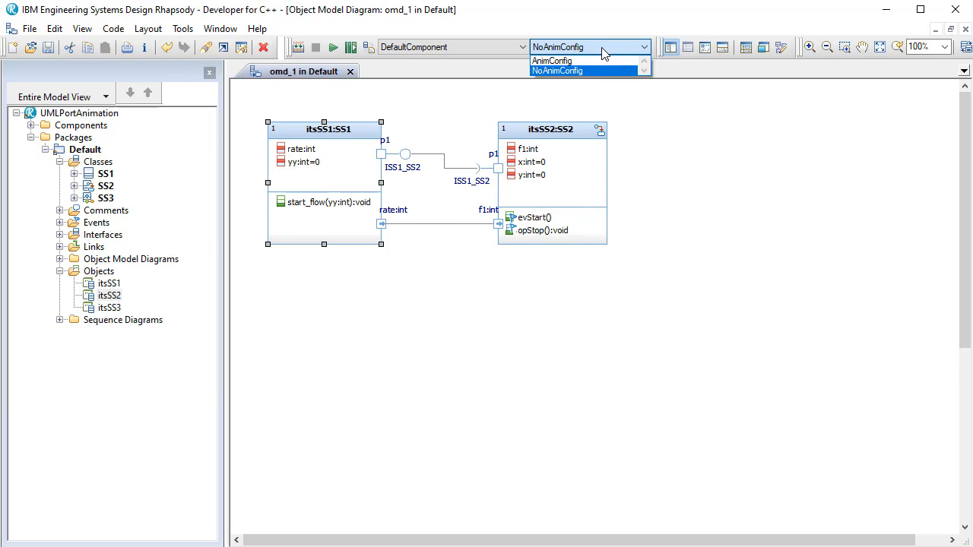
click(576, 61)
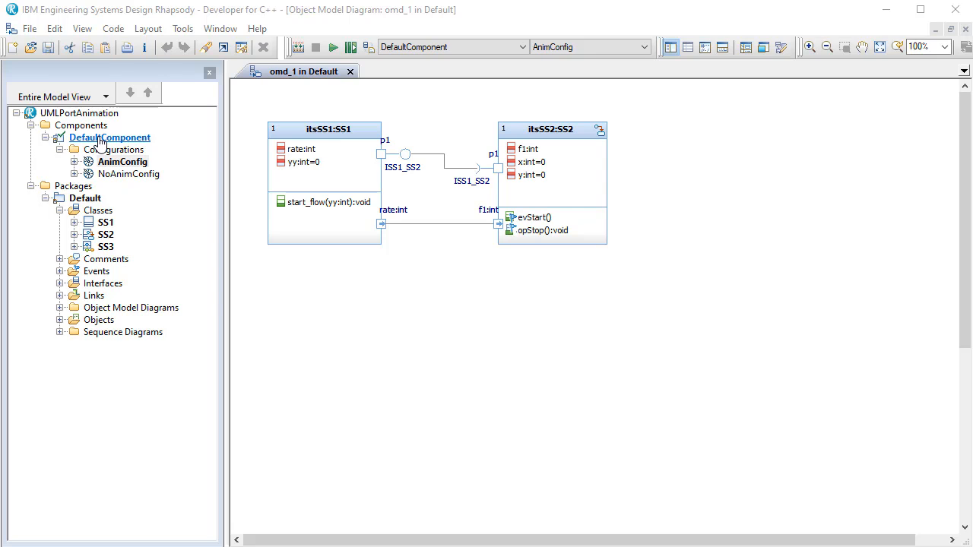
double_click(127, 166)
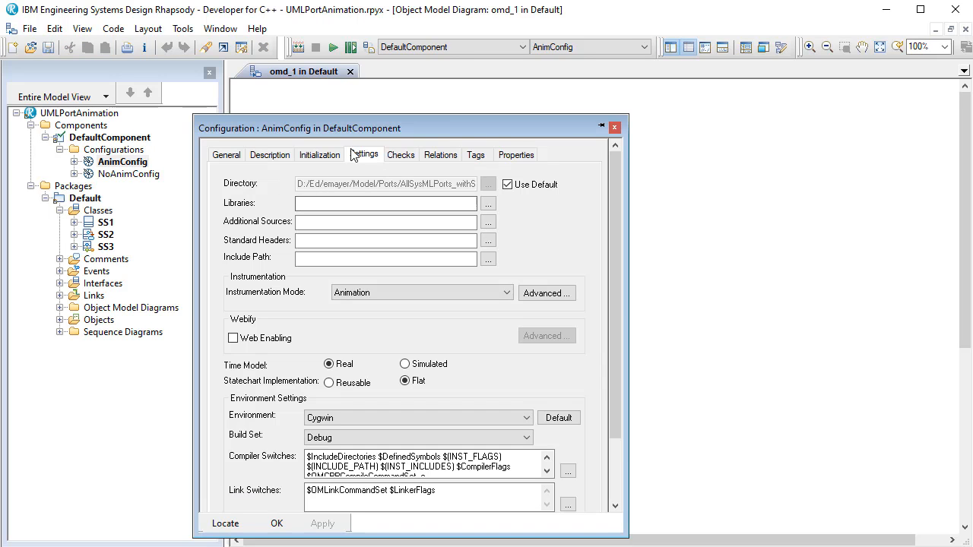
click(433, 293)
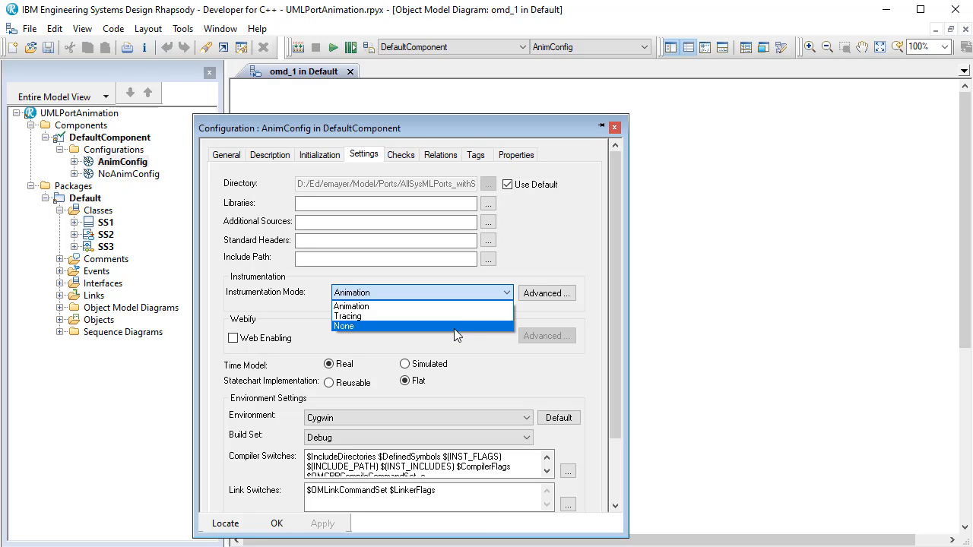
click(573, 270)
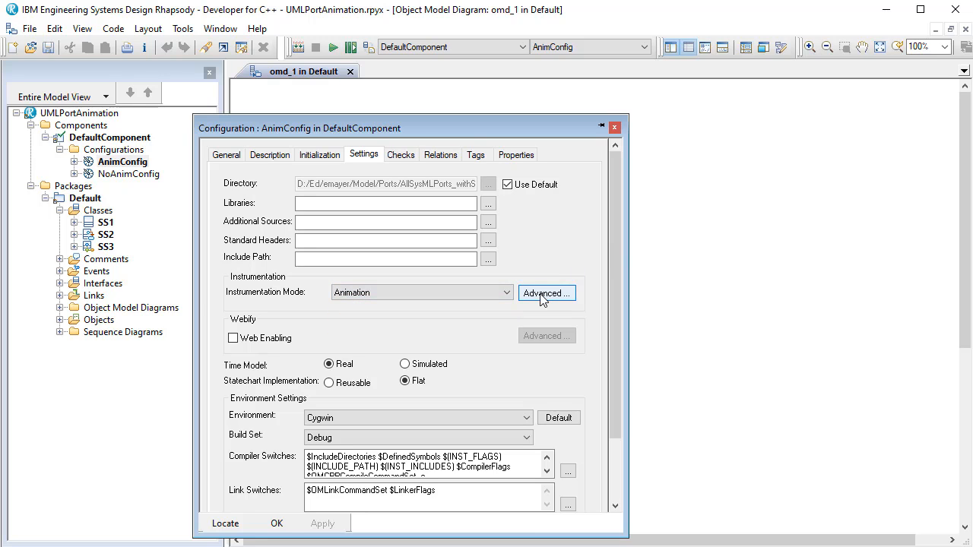
click(545, 293)
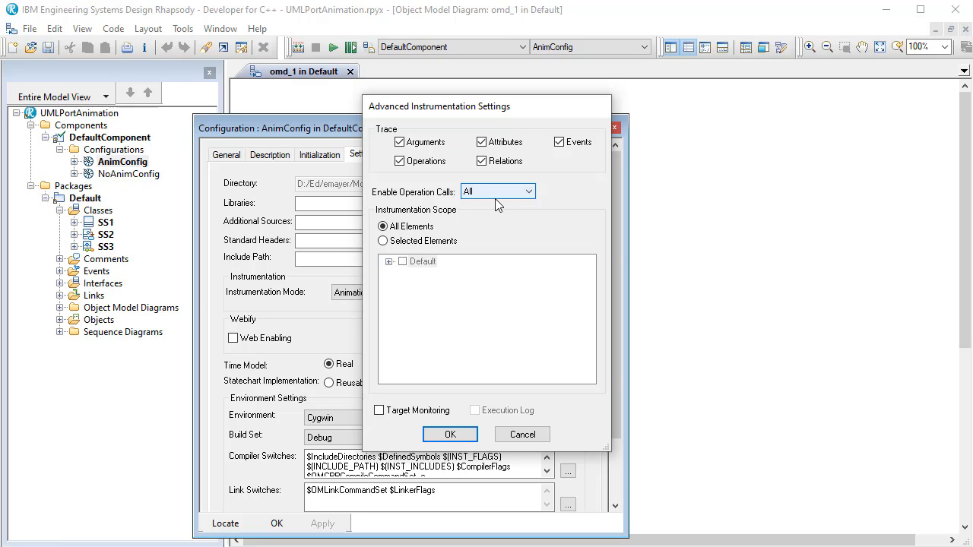
click(449, 434)
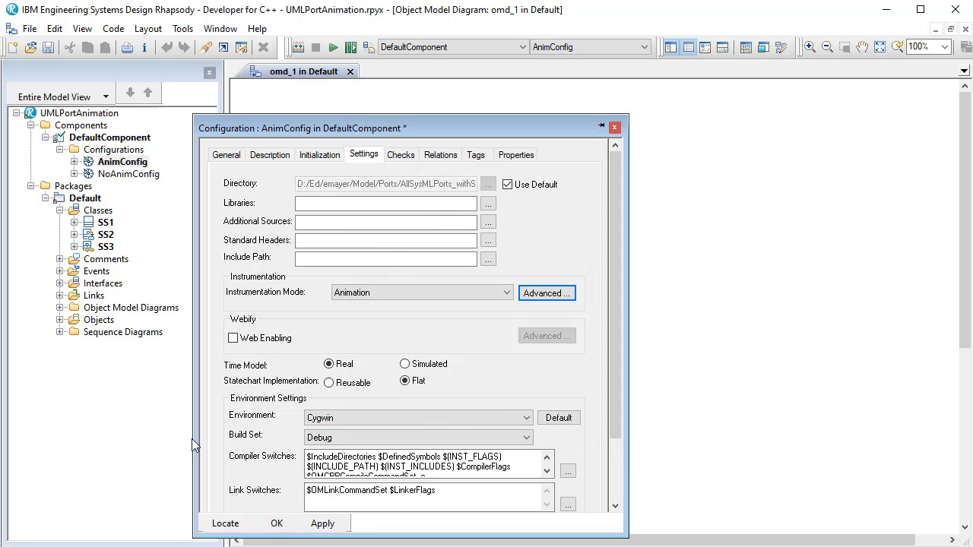
click(276, 523)
- Open the execution sequence diagram and check its AutoLaunchAnimation property, keeping Always, before closing the diagram
click(59, 332)
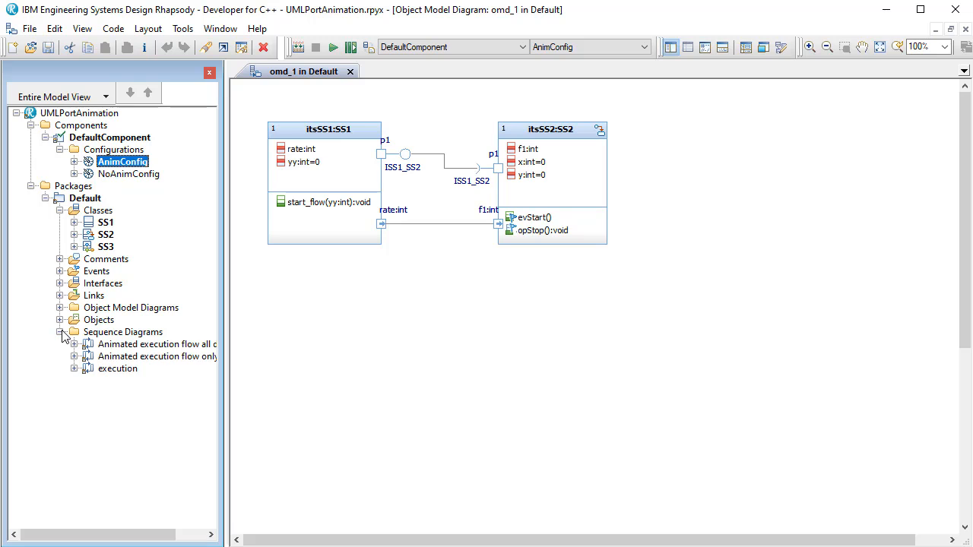
double_click(116, 369)
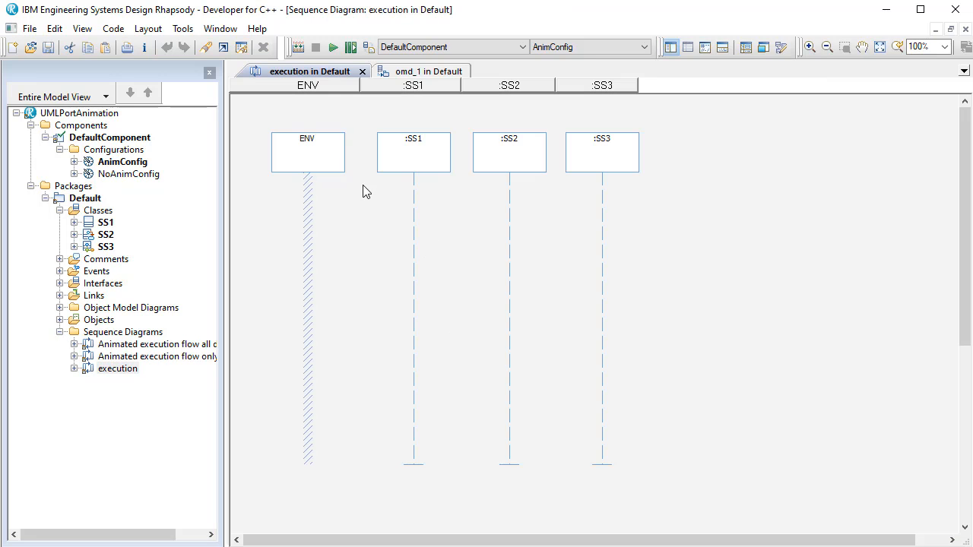
right_click(258, 215)
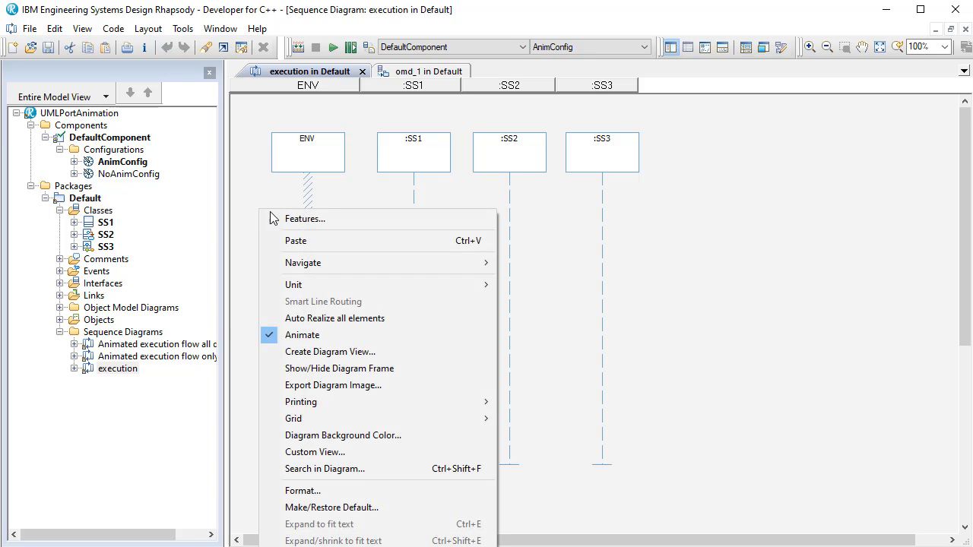
click(322, 221)
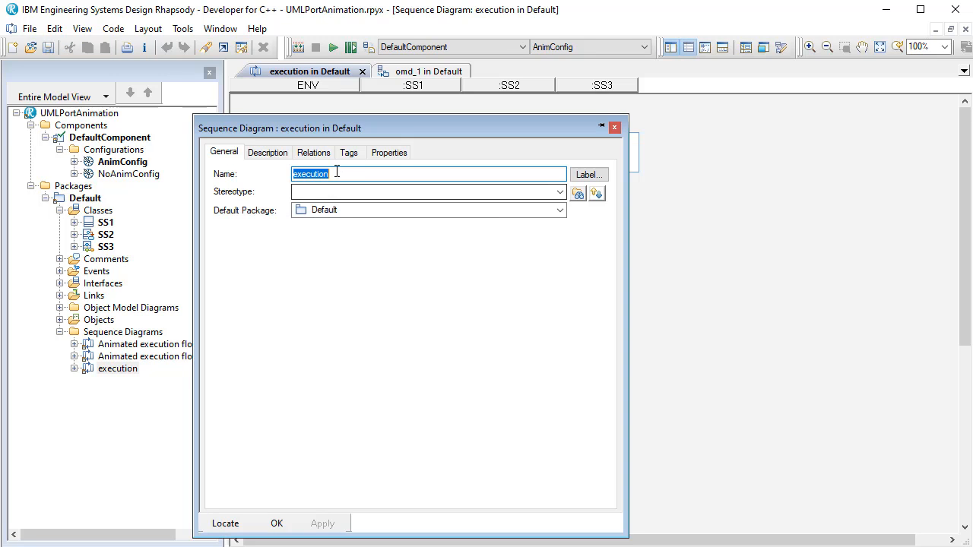
click(389, 154)
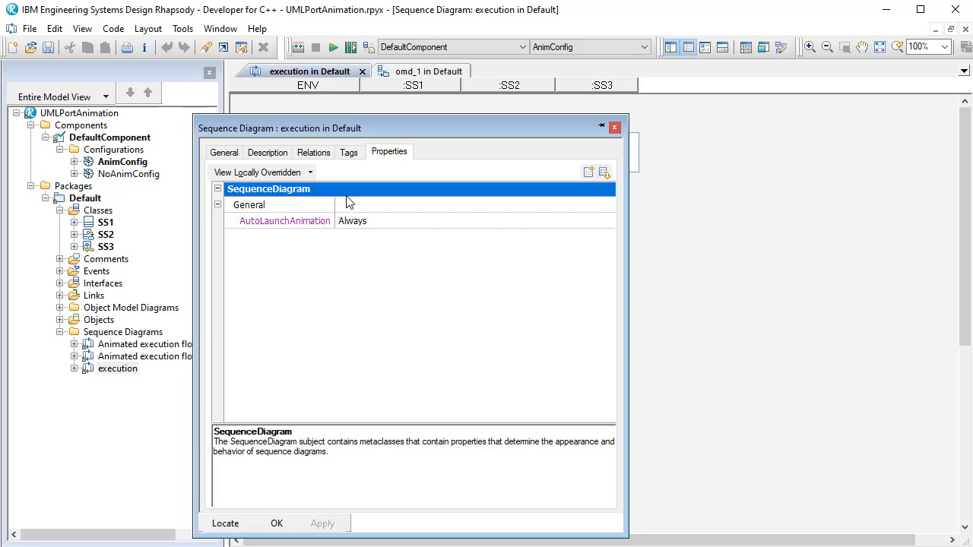
click(381, 221)
click(385, 222)
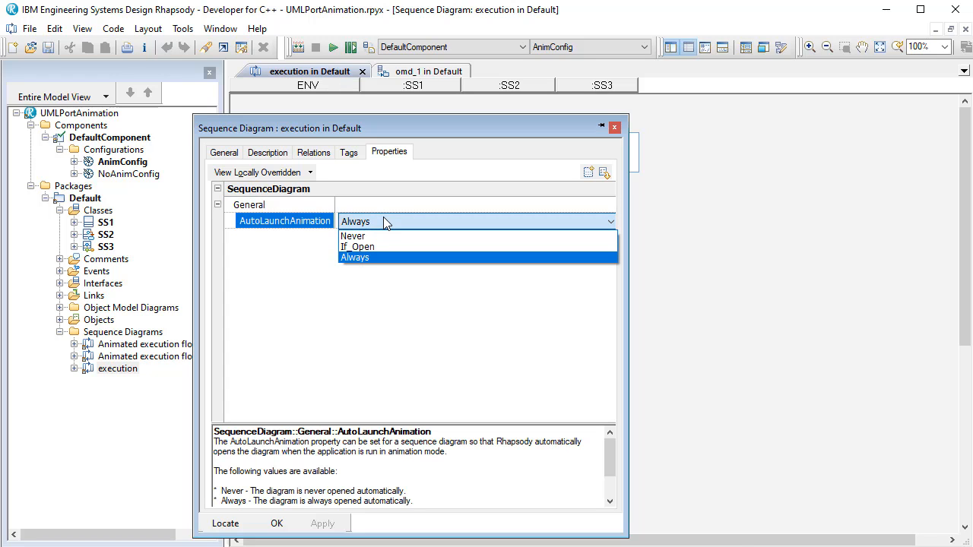
click(385, 222)
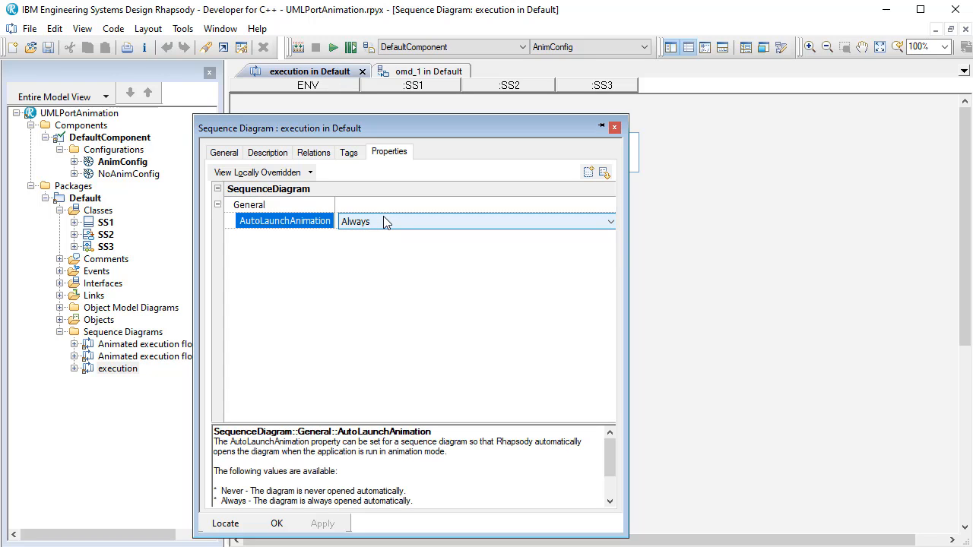
click(276, 523)
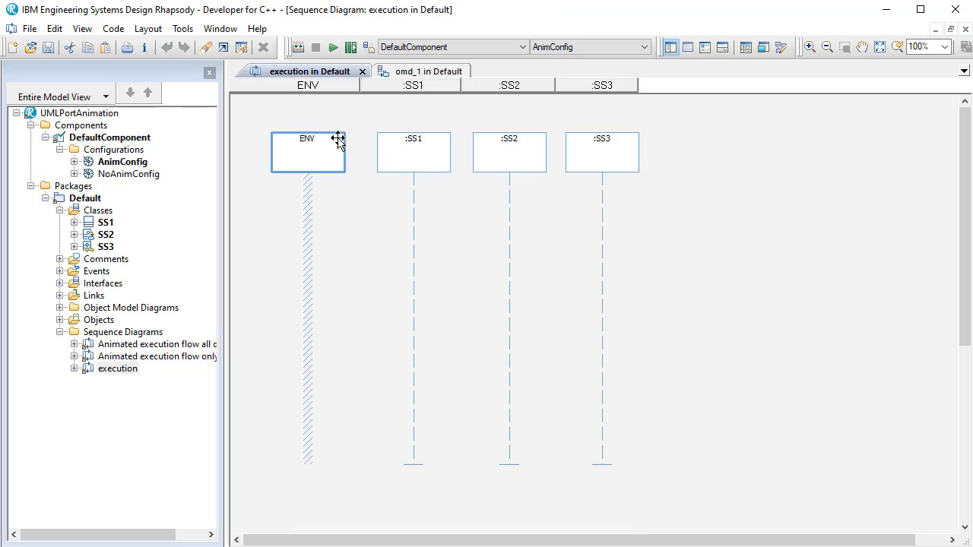
click(362, 71)
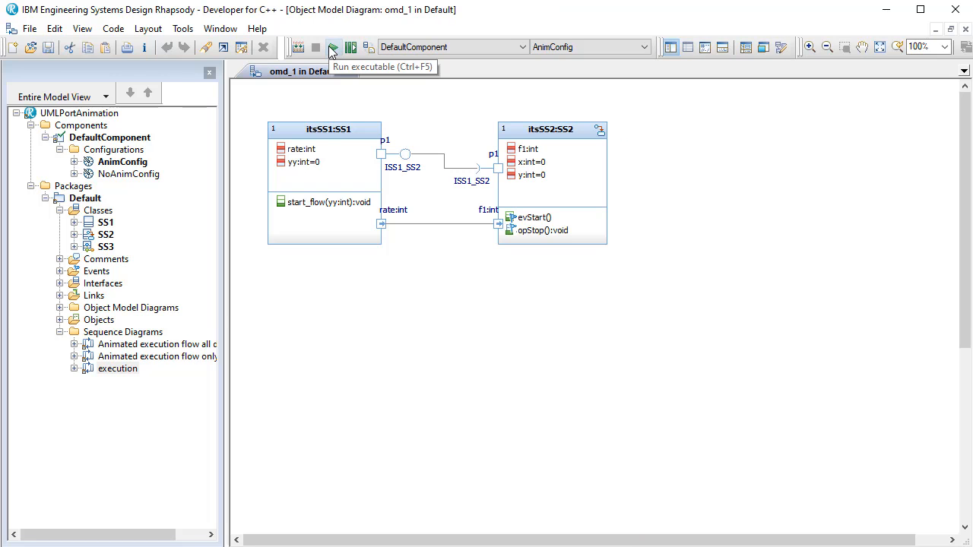
- Run the AnimConfig executable and hide the Call Stack and Event Queue views to enlarge the animated diagram
click(331, 47)
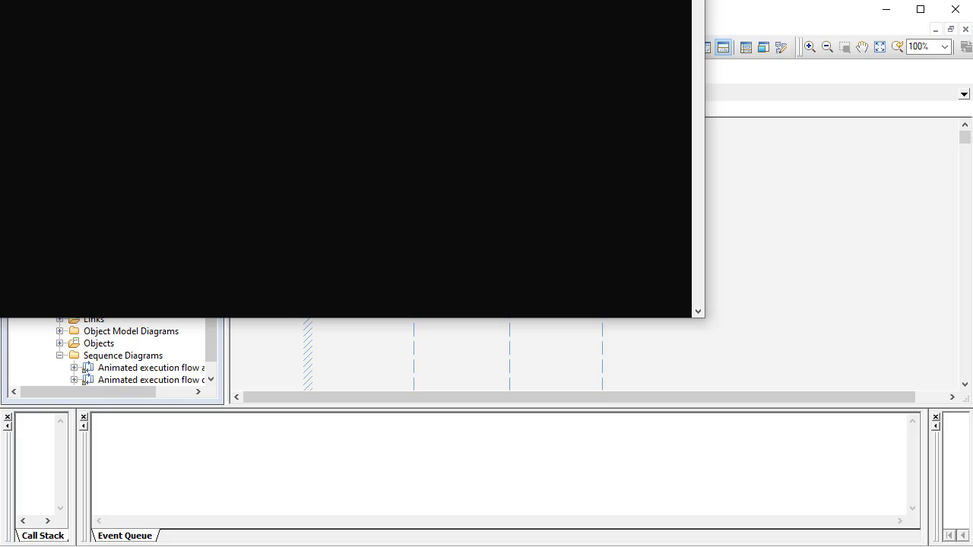
click(236, 336)
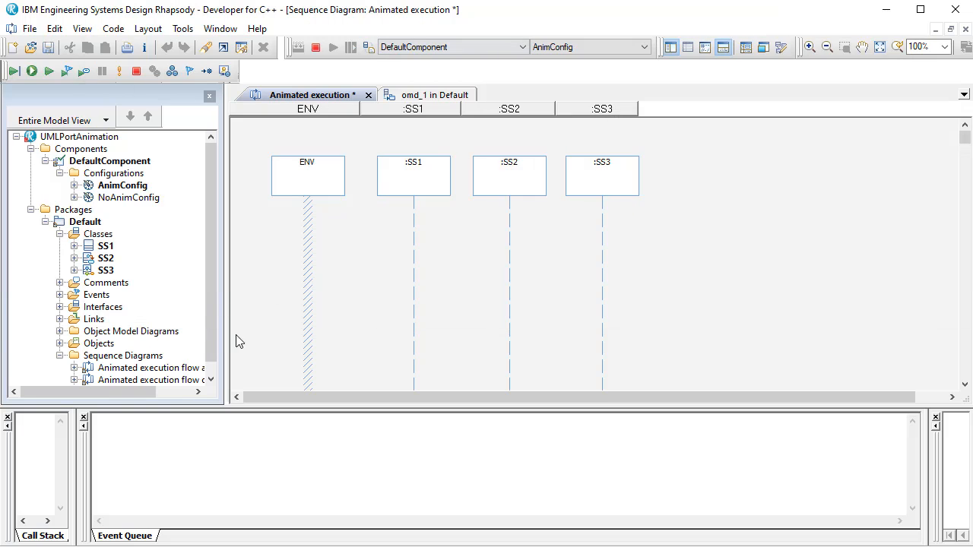
click(9, 419)
click(10, 419)
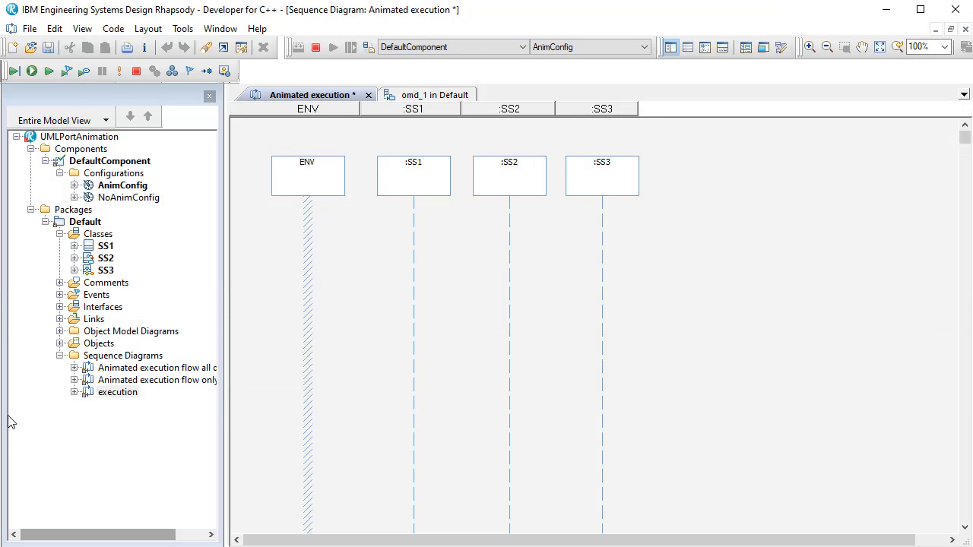
- Delete the ENV and SS3 lifelines from the animated execution sequence diagram
click(296, 193)
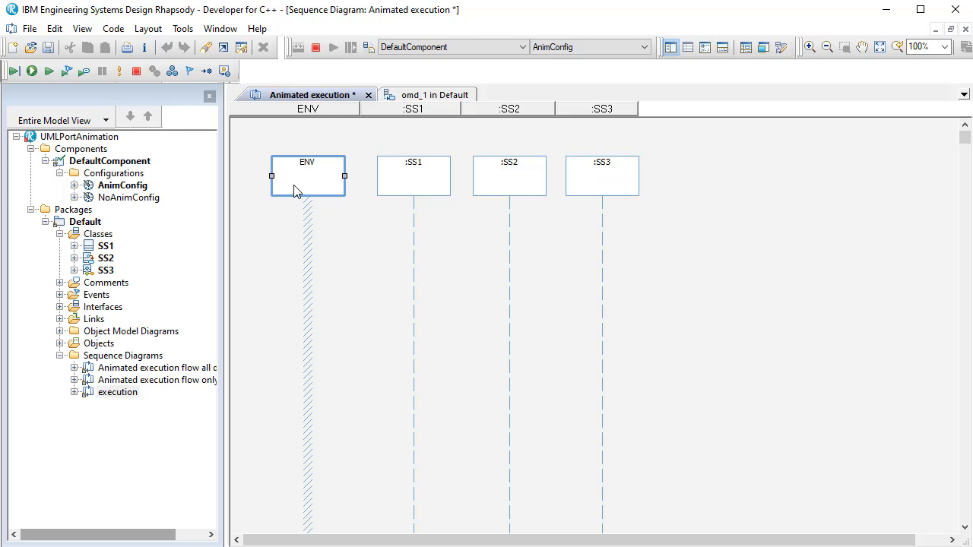
key(Delete)
click(628, 187)
key(Delete)
- Move the SS1 lifeline to the start of the animated diagram and place the SS2 lifeline close beside it
click(428, 191)
drag(428, 191, 299, 187)
click(497, 190)
drag(498, 190, 361, 184)
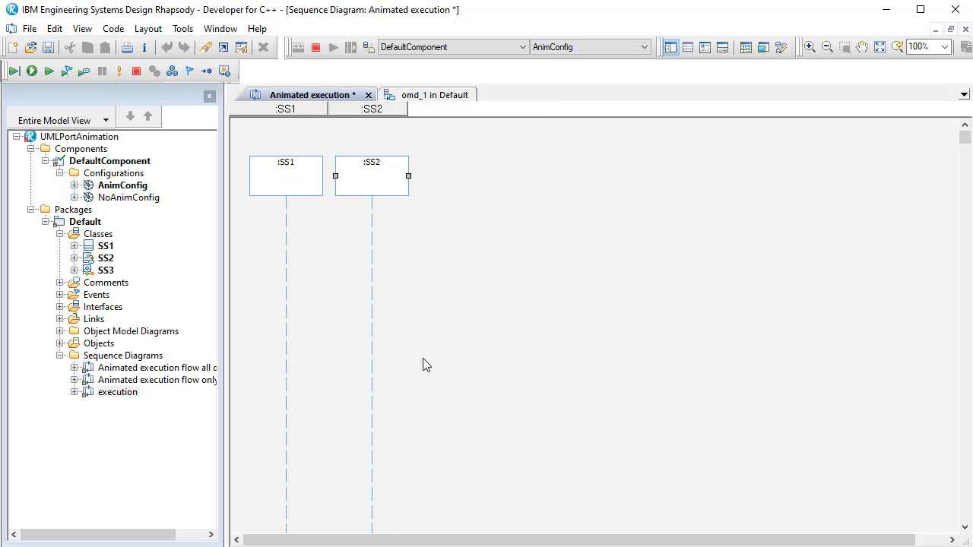
- Collapse the Components branch of the model tree and start the animated execution with Go
click(30, 149)
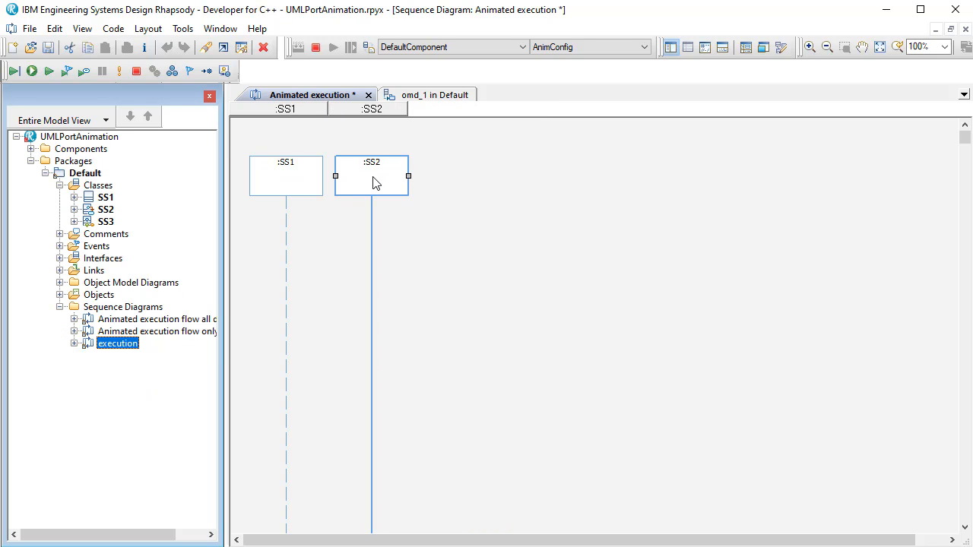
click(34, 73)
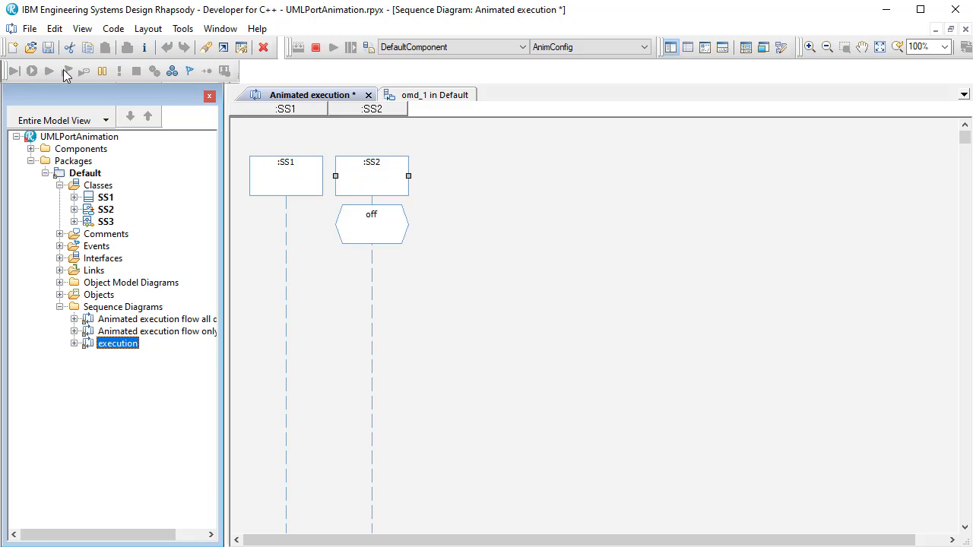
- Locate the SS2 class in the model tree, open the features of its itsSS2 instance, and move that window clear of the diagram
click(362, 182)
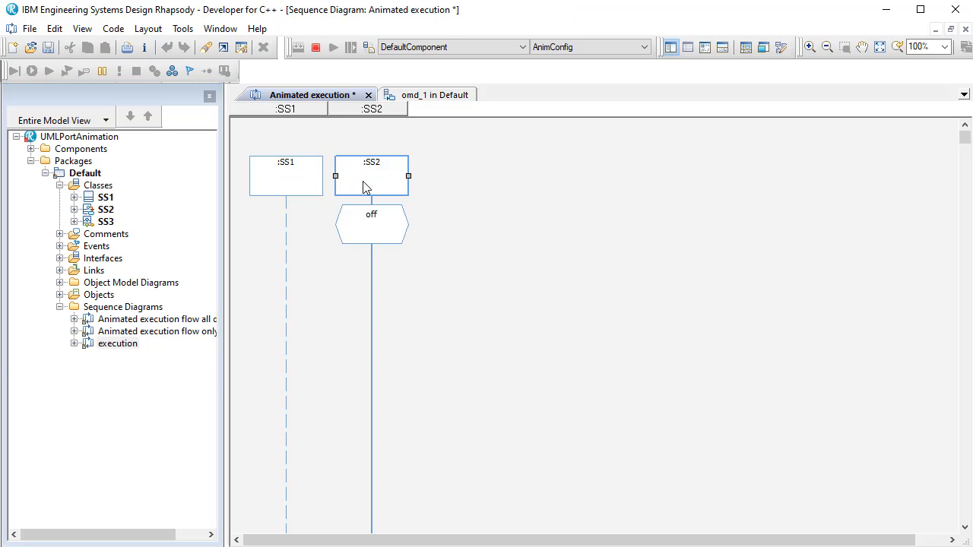
key(ctrl+l)
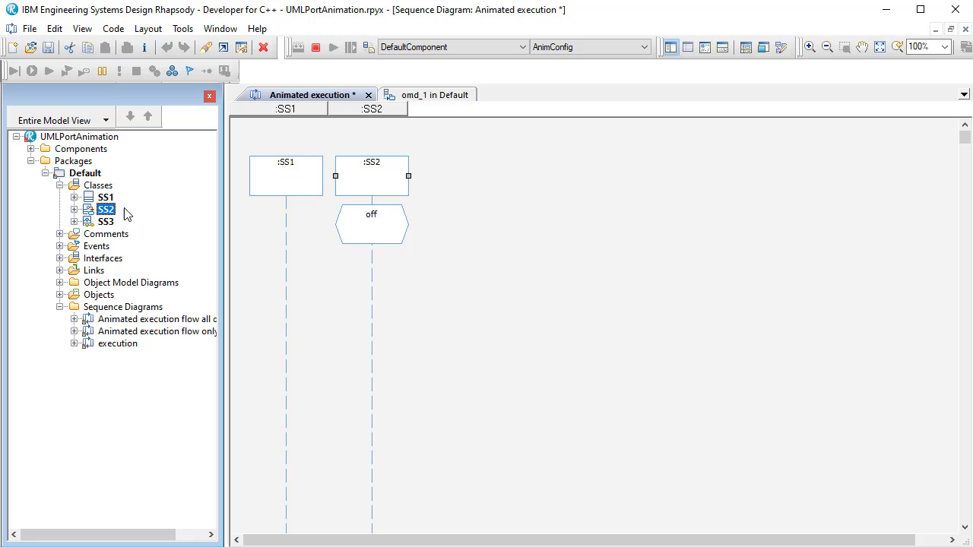
click(74, 210)
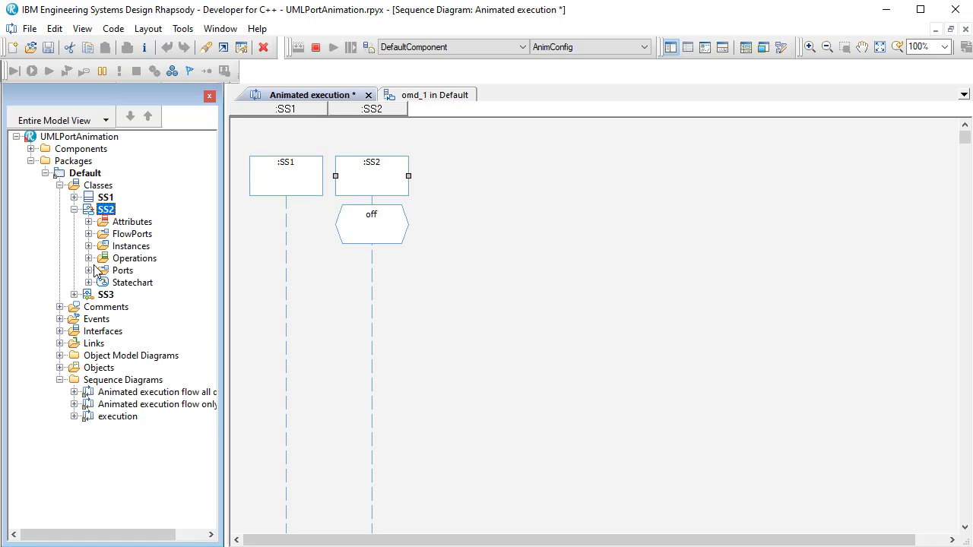
click(89, 246)
click(123, 259)
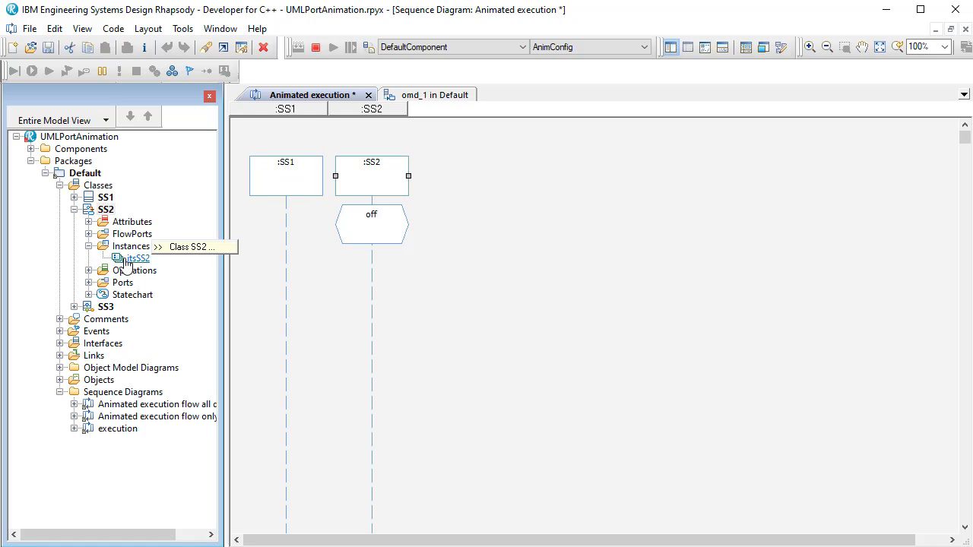
double_click(125, 259)
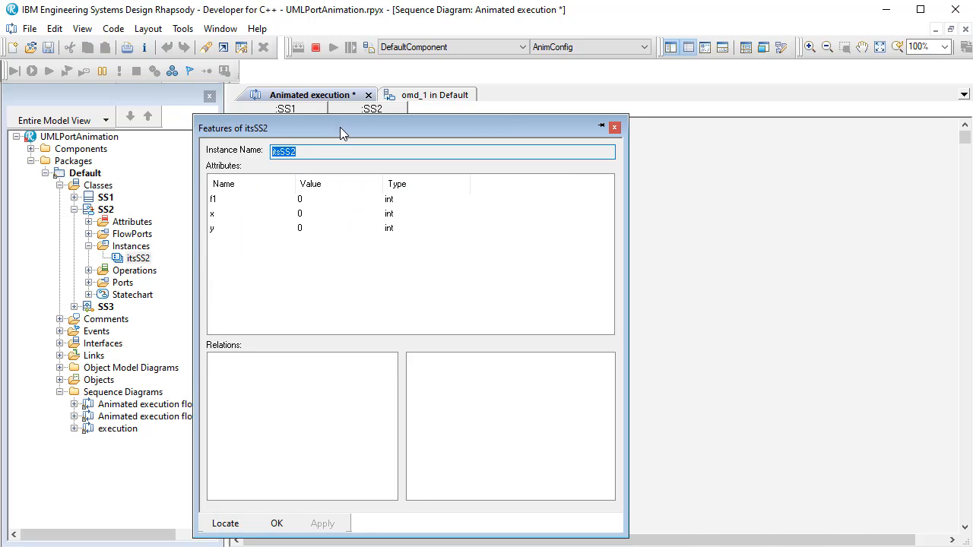
mouse_move(340, 127)
mouse_down()
mouse_move(500, 211)
mouse_move(664, 276)
mouse_move(695, 310)
mouse_move(711, 359)
mouse_move(698, 374)
mouse_move(726, 391)
mouse_move(644, 384)
mouse_move(624, 362)
mouse_up()
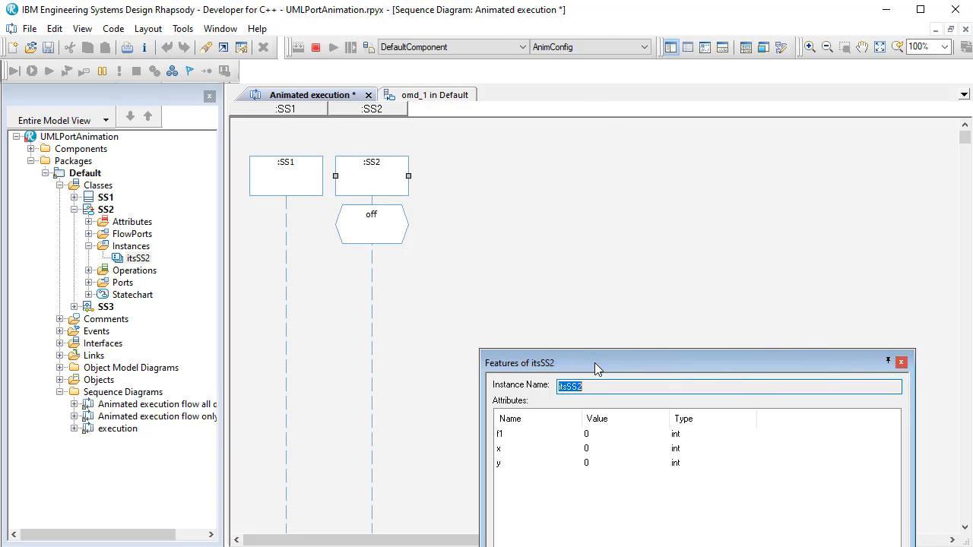
drag(598, 372, 791, 411)
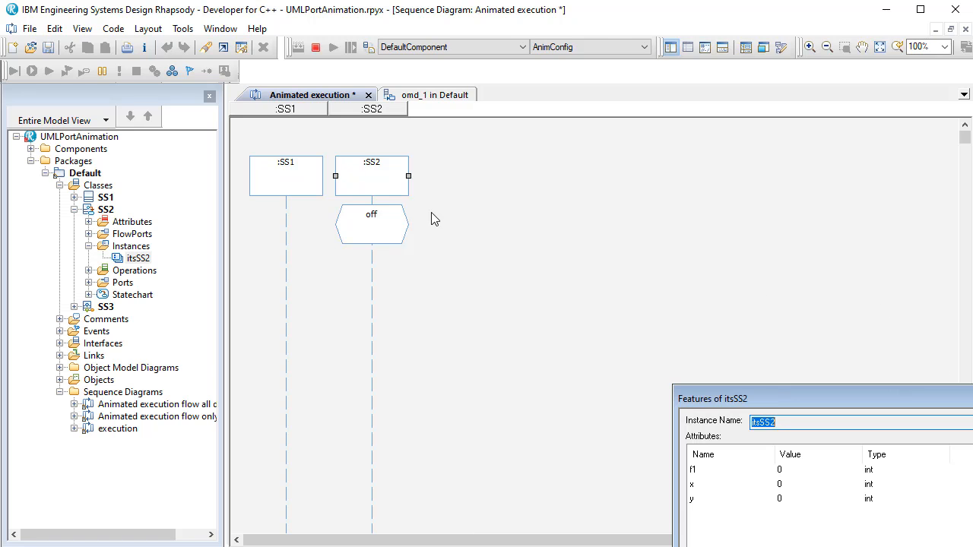
- Open the animated statechart of the SS2 lifeline and hide the model browser
right_click(372, 190)
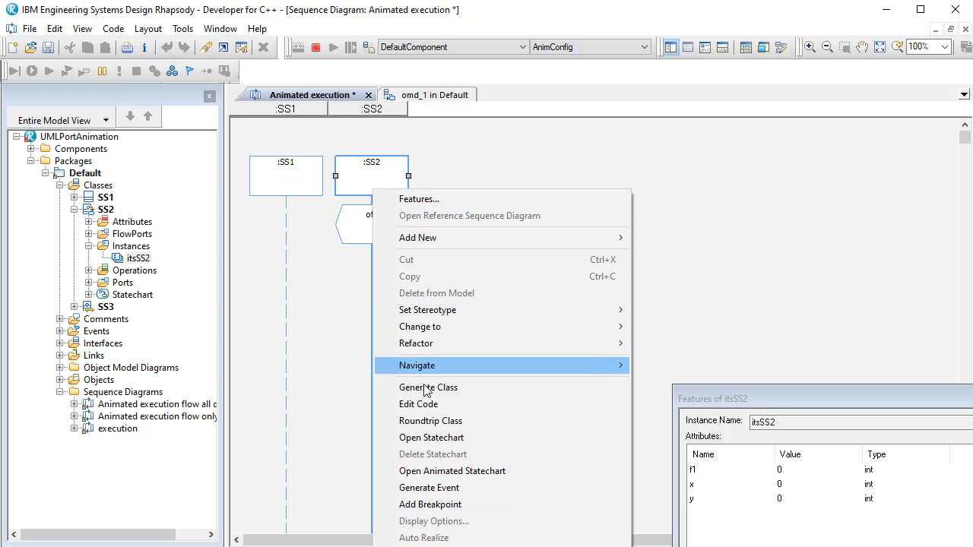
click(443, 473)
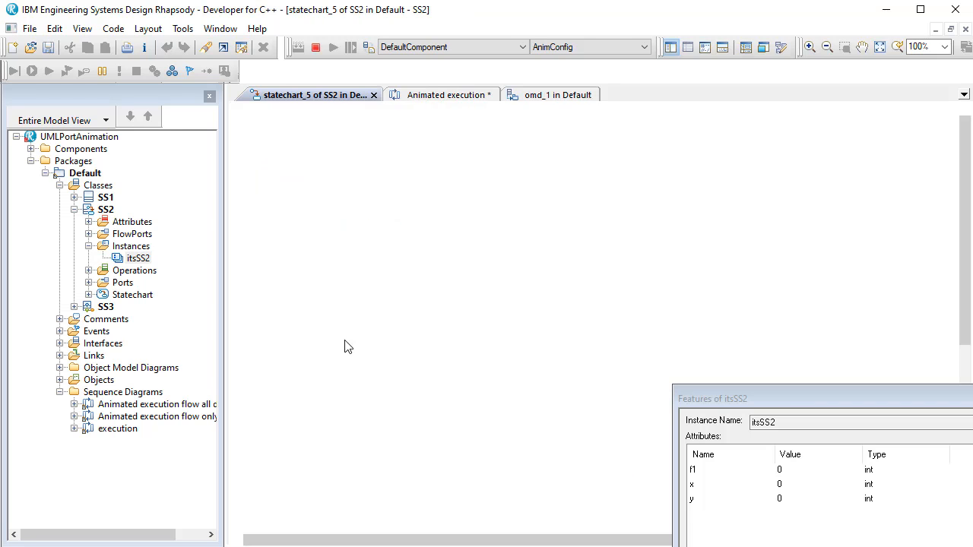
click(209, 97)
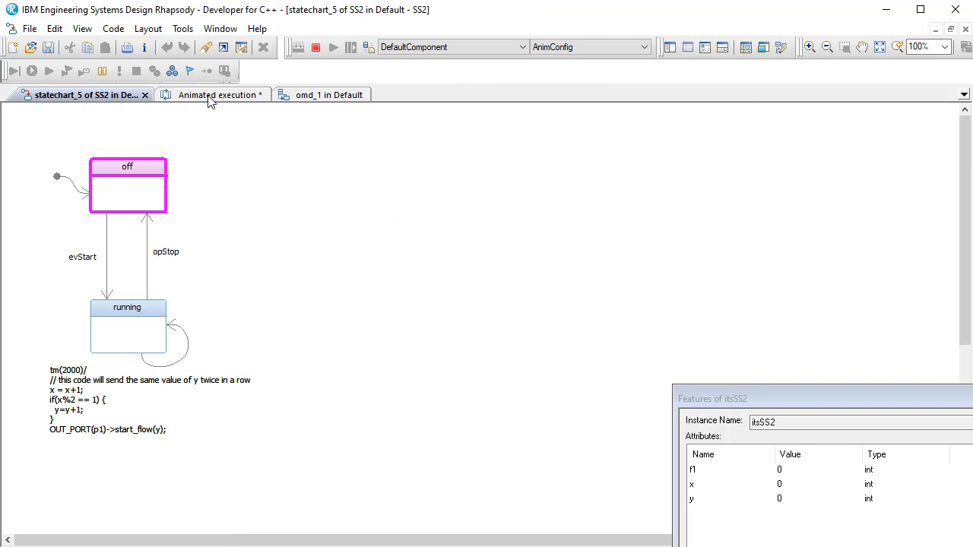
- Tile the open diagrams vertically and widen the omd_1 window so both SS1 and SS2 objects fit
click(220, 28)
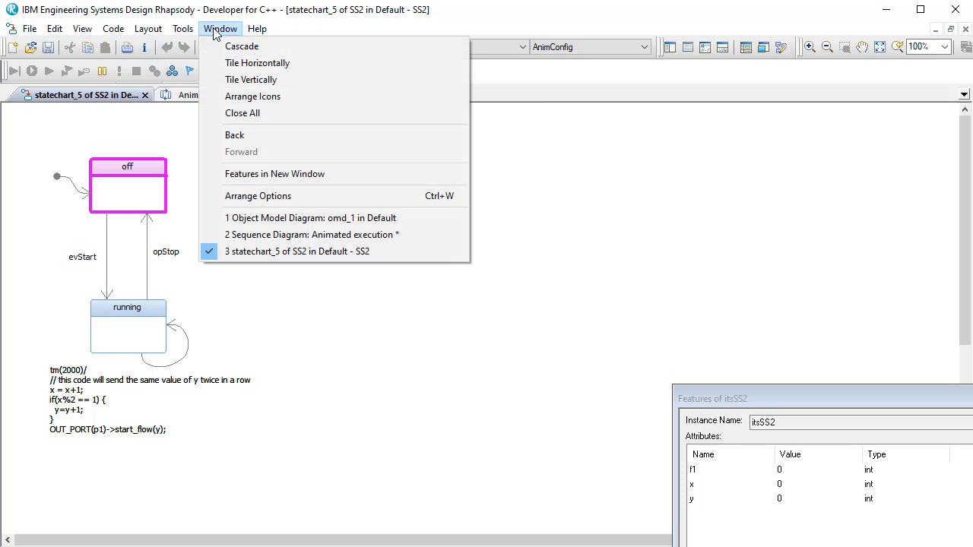
click(241, 83)
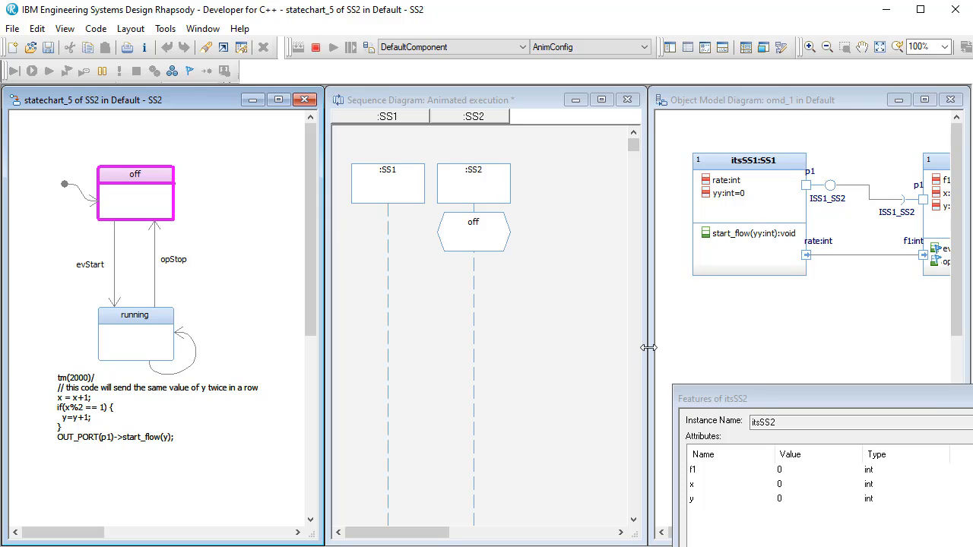
drag(648, 348, 563, 338)
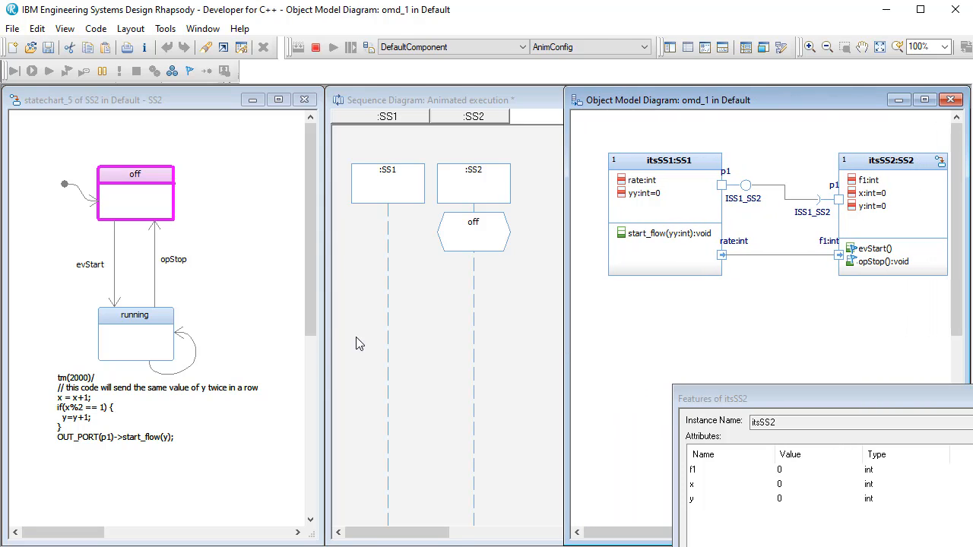
- Generate the evStart event for itsSS2 and break the animation after several tm(2000) cycles
right_click(50, 239)
click(118, 324)
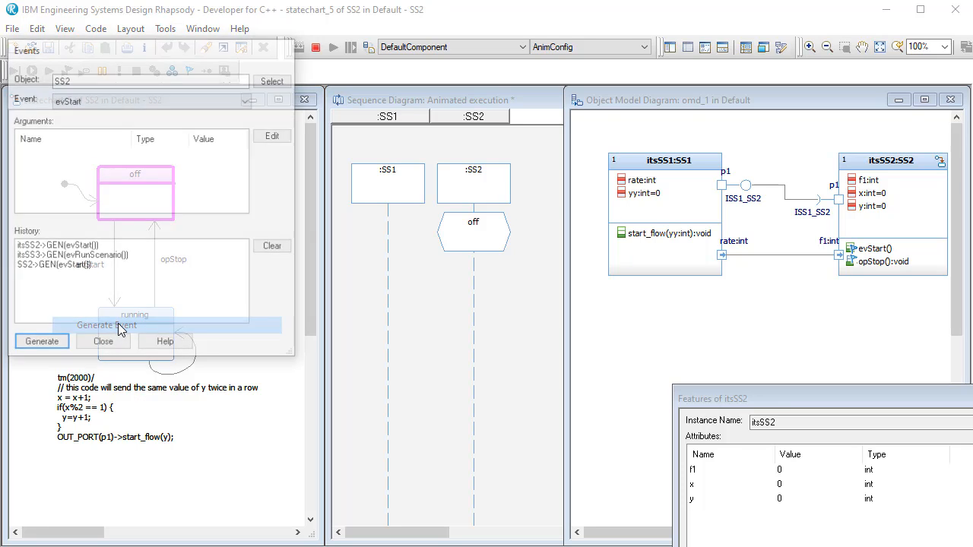
click(57, 247)
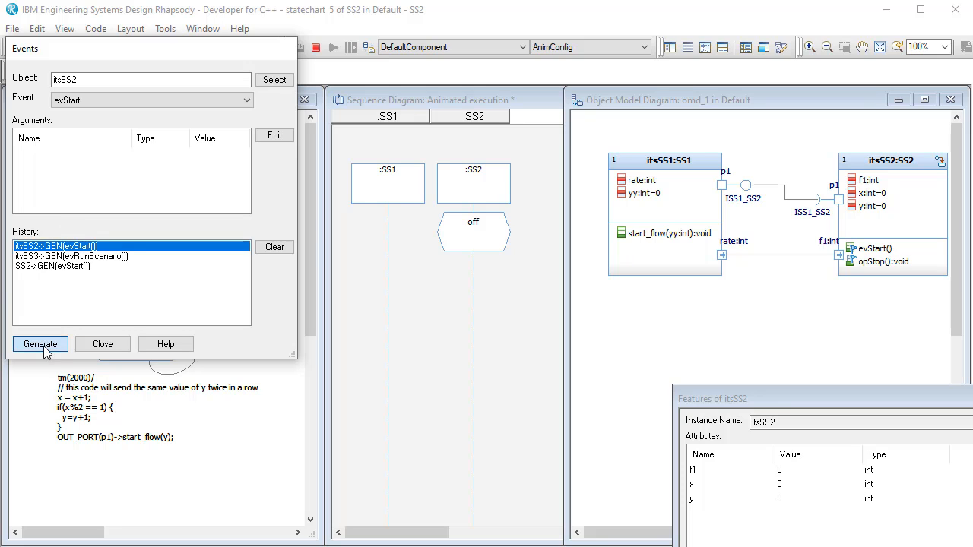
click(42, 346)
click(102, 345)
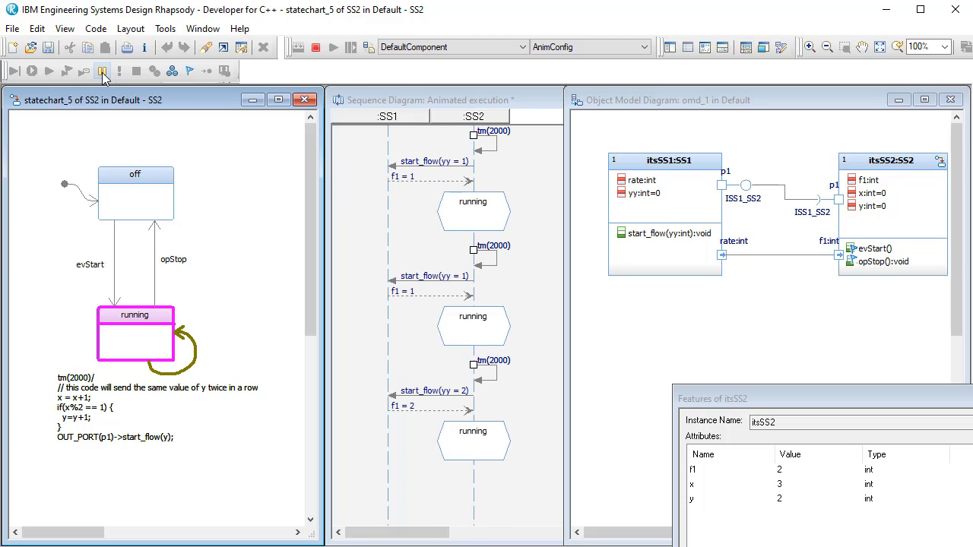
click(102, 71)
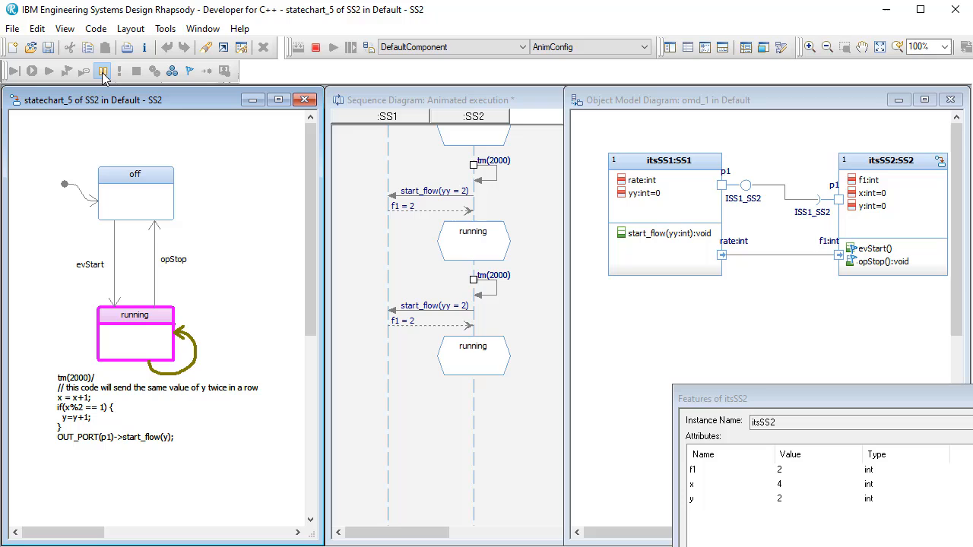
- Review the earlier start_flow and f1 messages in the animated sequence diagram, and narrow its window to uncover omd_1
click(544, 393)
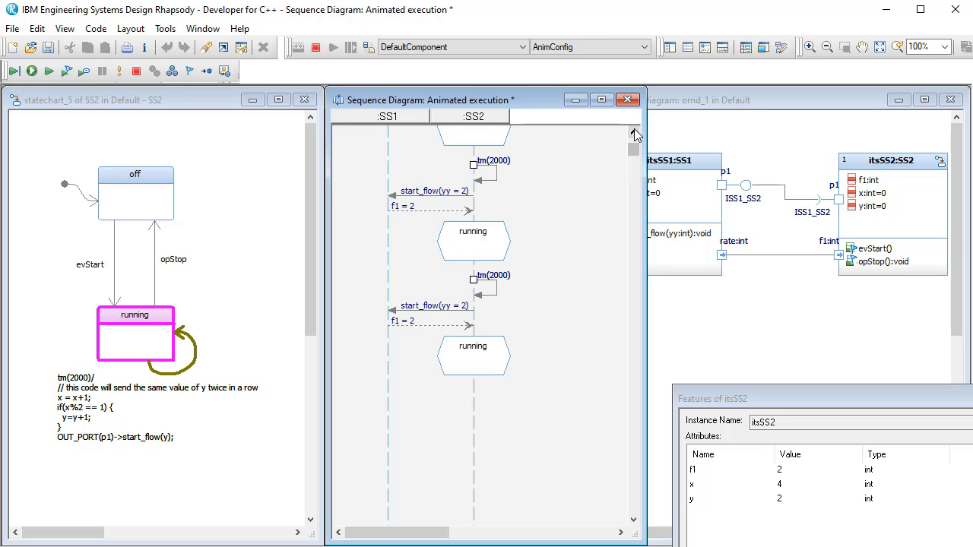
drag(634, 132, 634, 132)
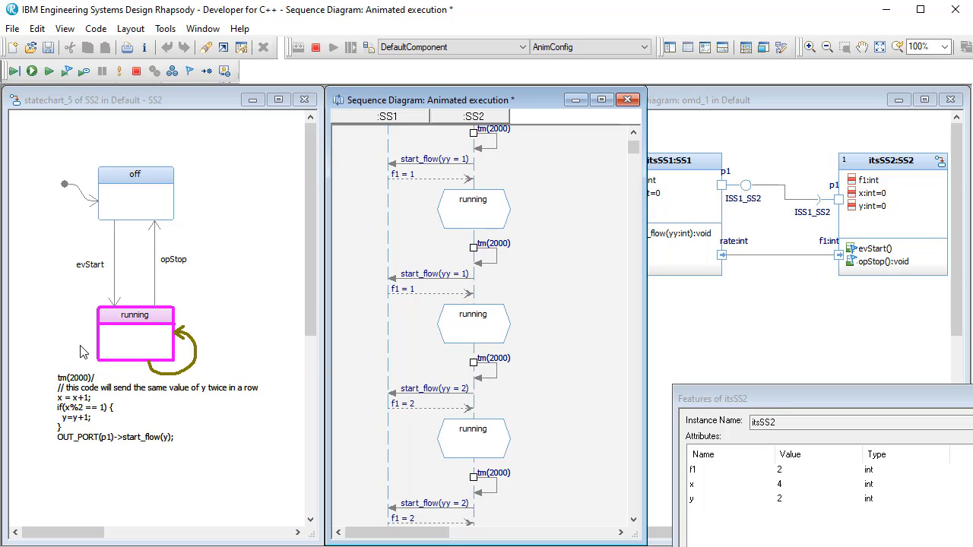
click(886, 227)
click(870, 205)
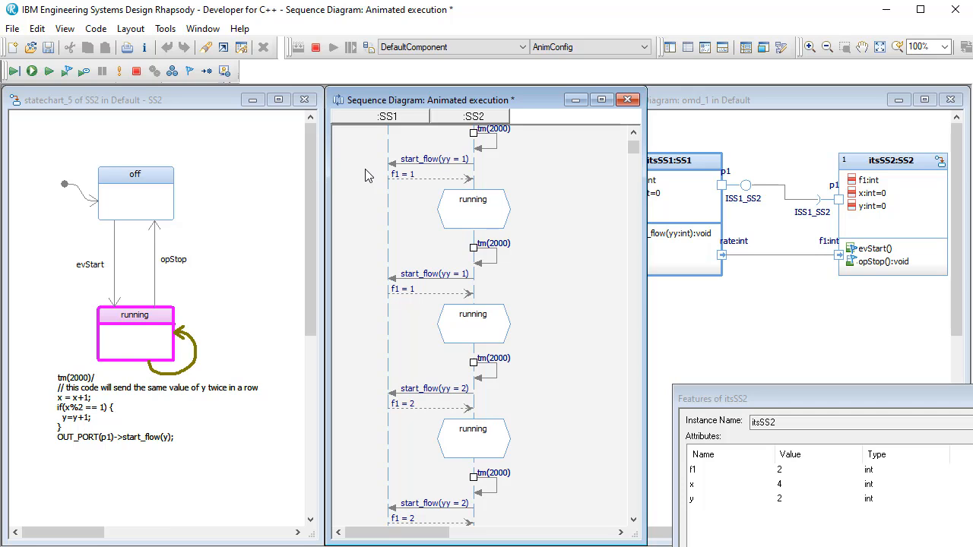
drag(646, 259, 579, 255)
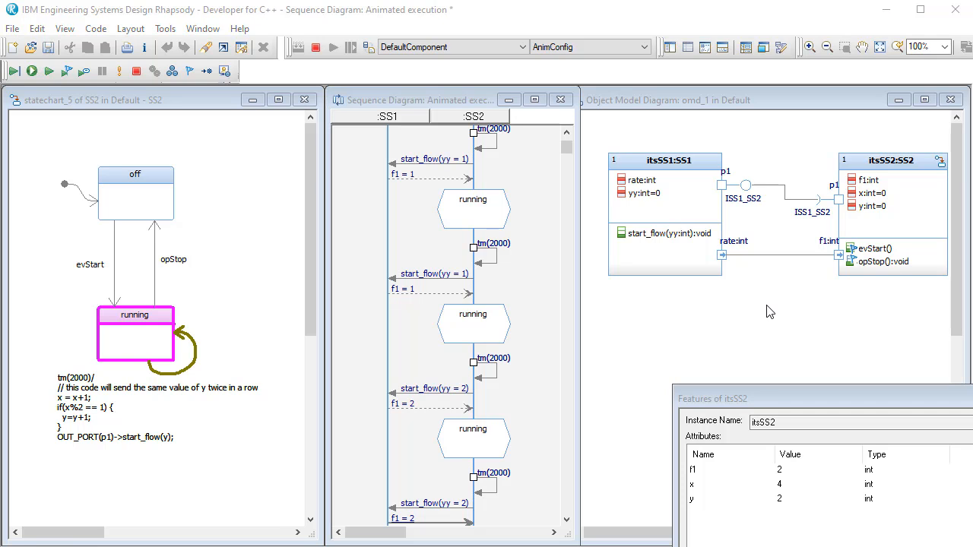
- Set the InvokeRelay property of the SS1 rate flow port to UponValueChange and exit the animation session
click(721, 256)
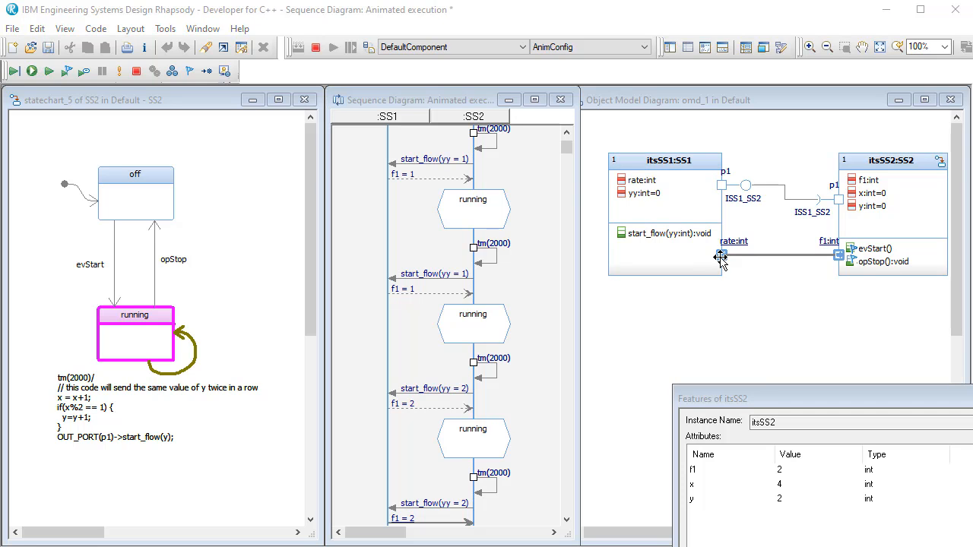
double_click(720, 257)
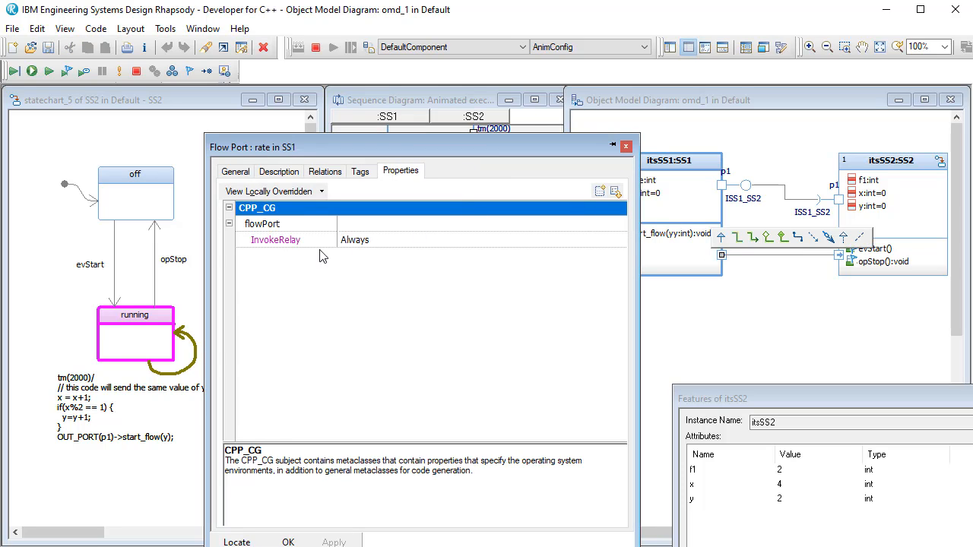
click(404, 242)
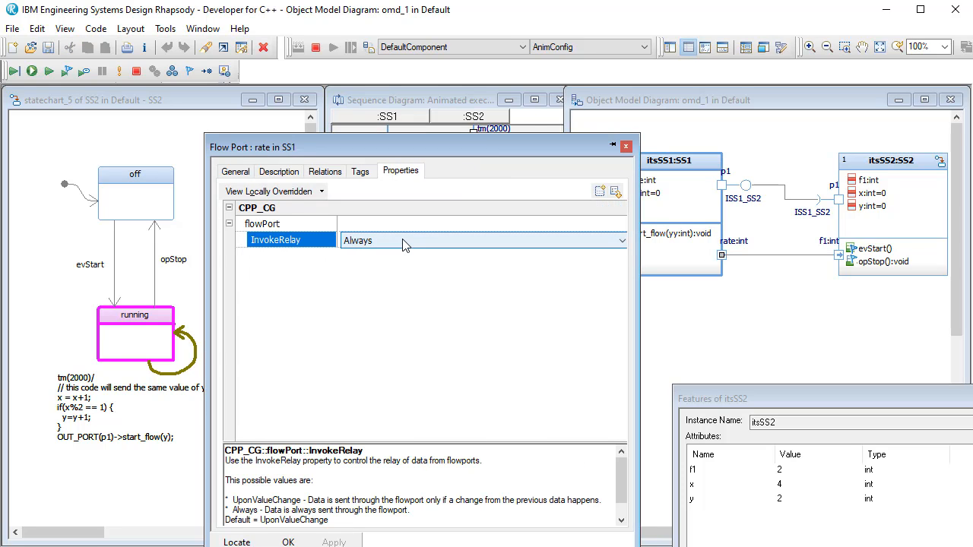
click(404, 243)
click(407, 255)
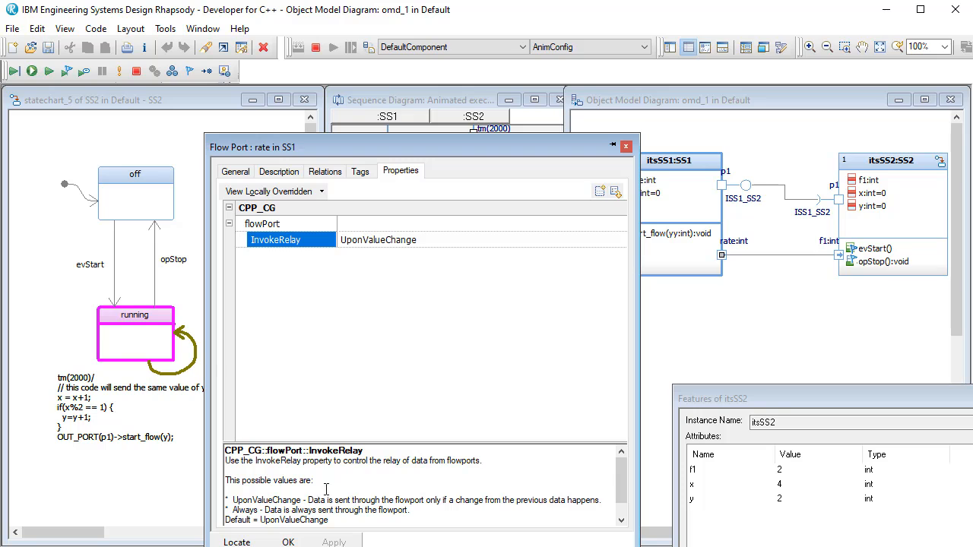
click(291, 542)
click(137, 71)
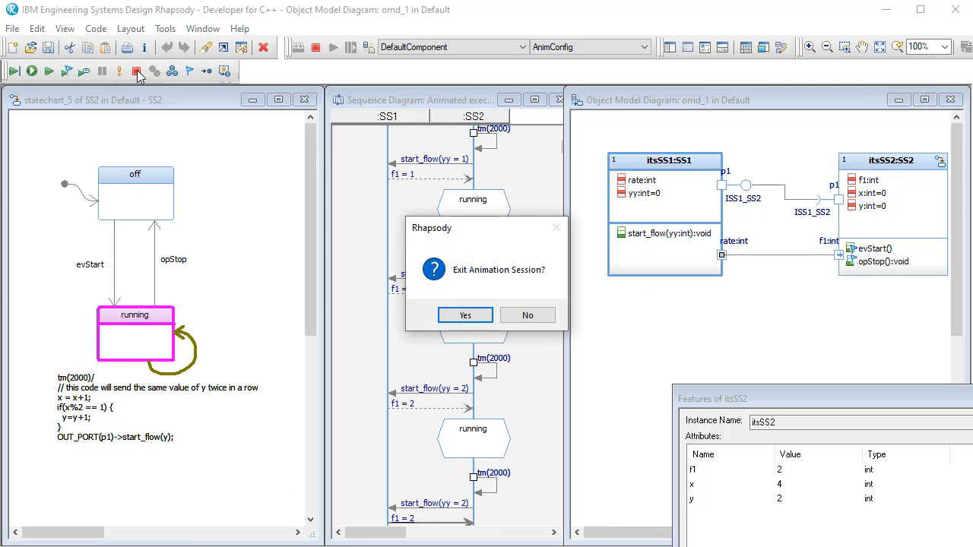
click(465, 315)
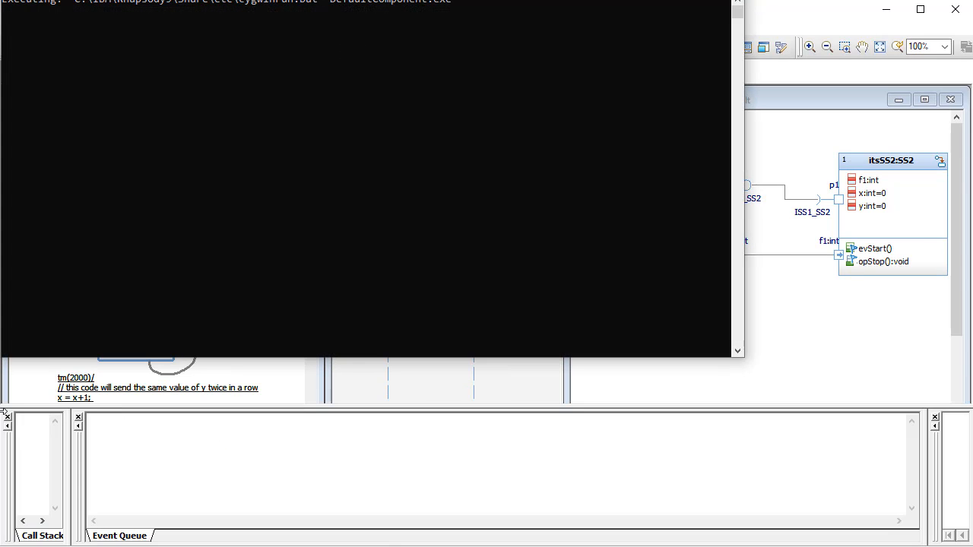
- Hide the Call Stack, Event Queue and Animation output views and start the new animation session with Go
click(8, 417)
click(7, 417)
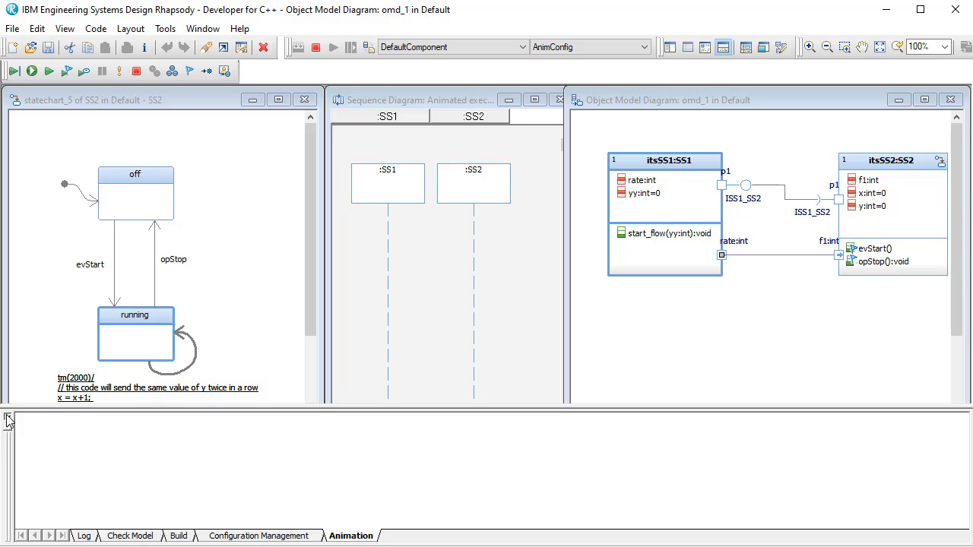
click(8, 417)
click(32, 70)
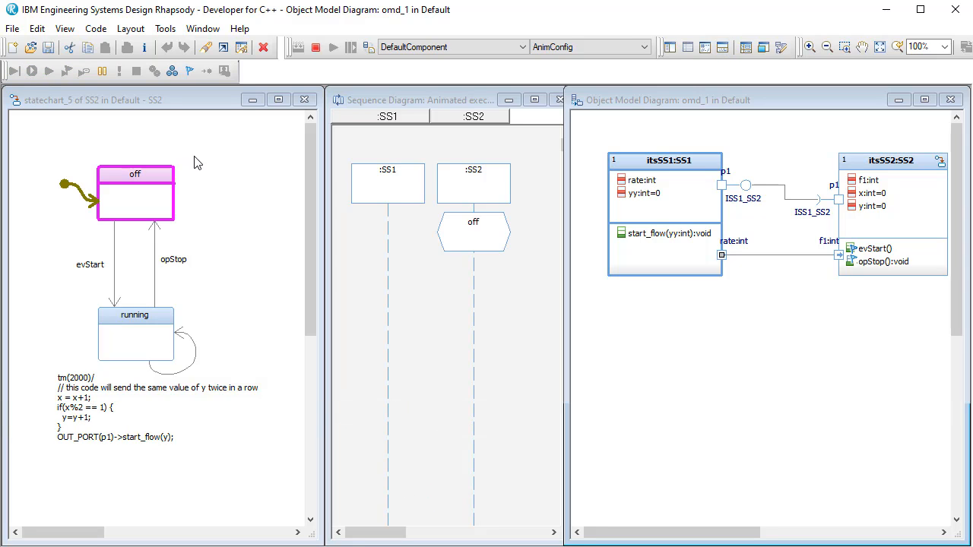
- Send evStart to itsSS2 from the event history and break the animation once yy = 2 has been sent twice
click(190, 72)
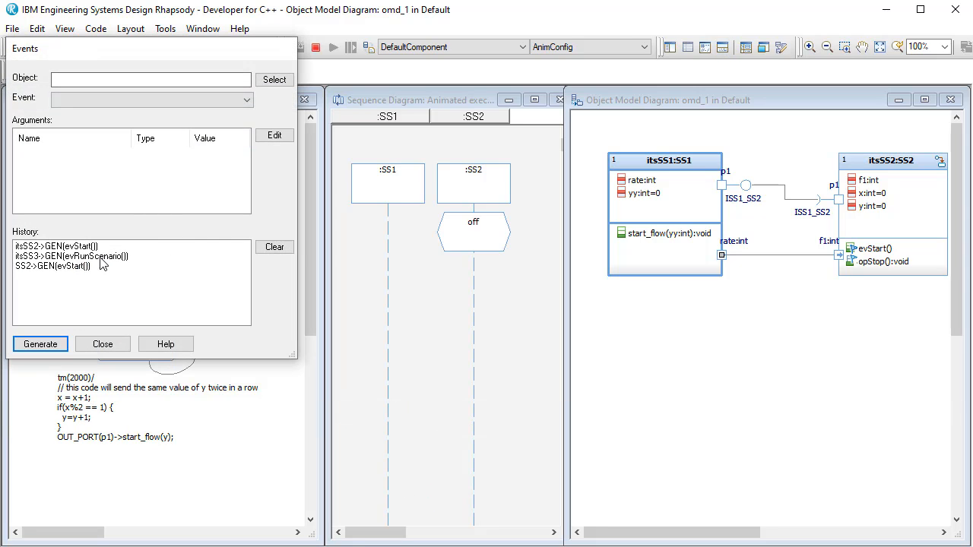
click(80, 247)
click(40, 344)
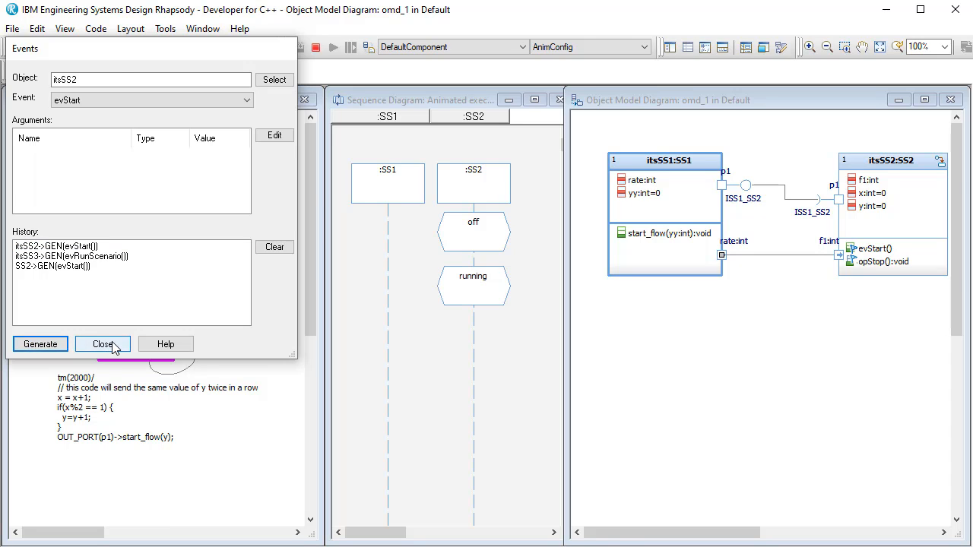
click(103, 343)
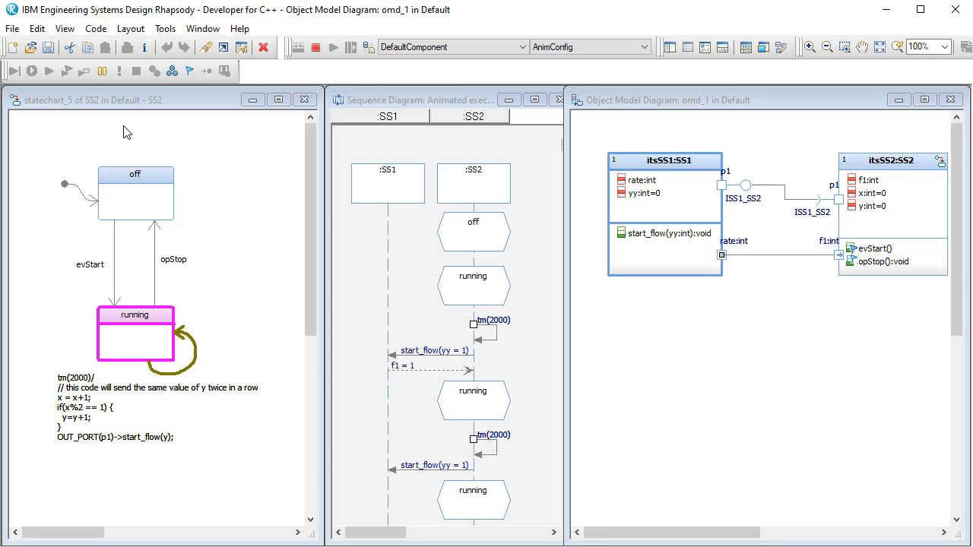
click(103, 70)
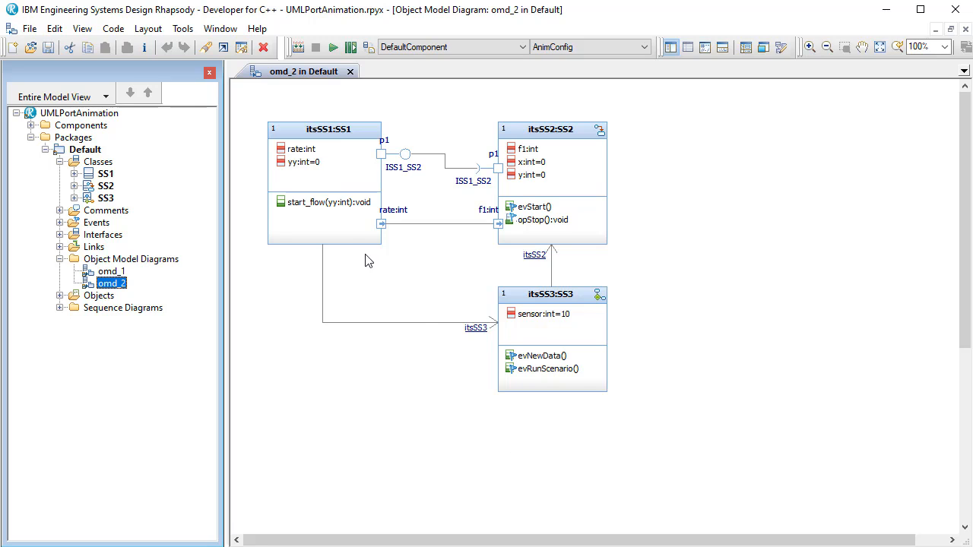
click(315, 211)
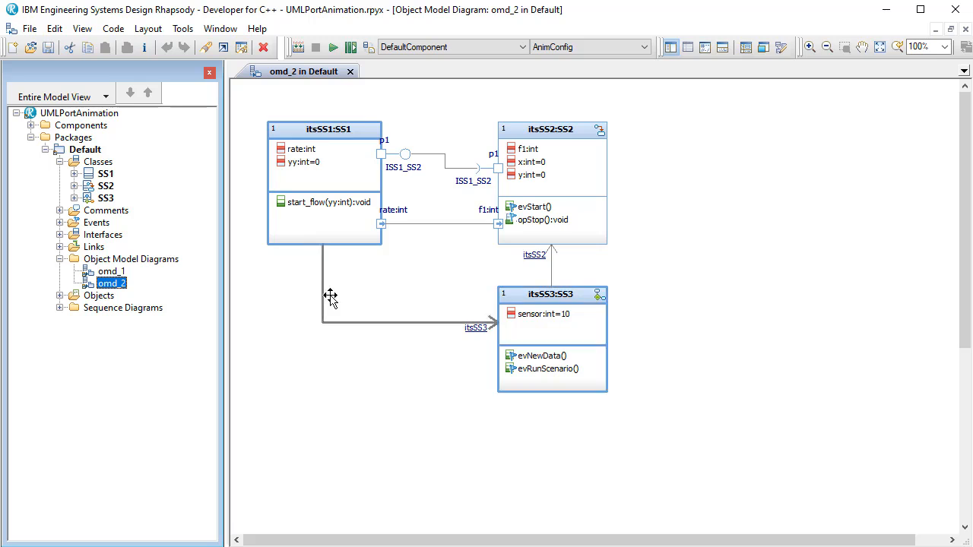
click(378, 335)
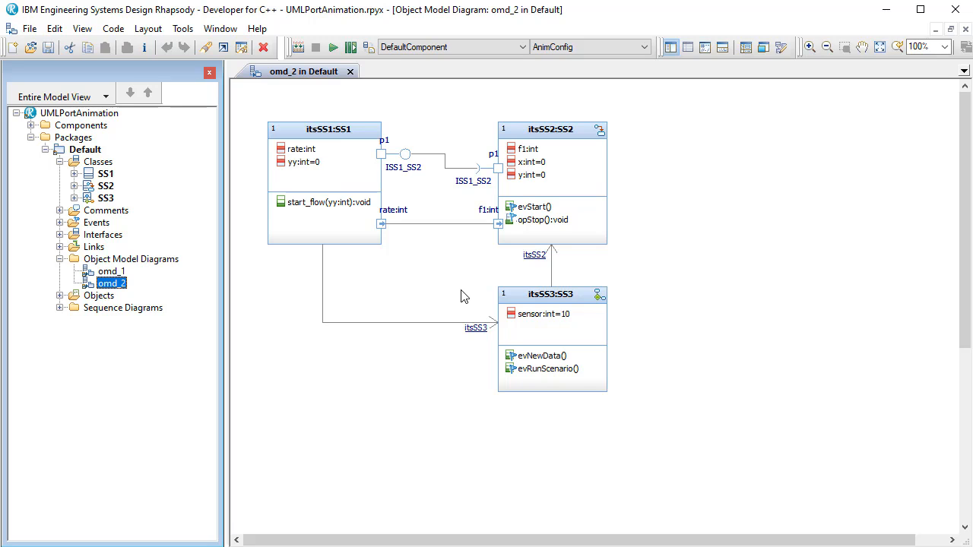
- Run the DefaultComponent animation with its console minimized, hide the Call Stack, Event Queue, output and browser views, and start execution with Go
click(332, 48)
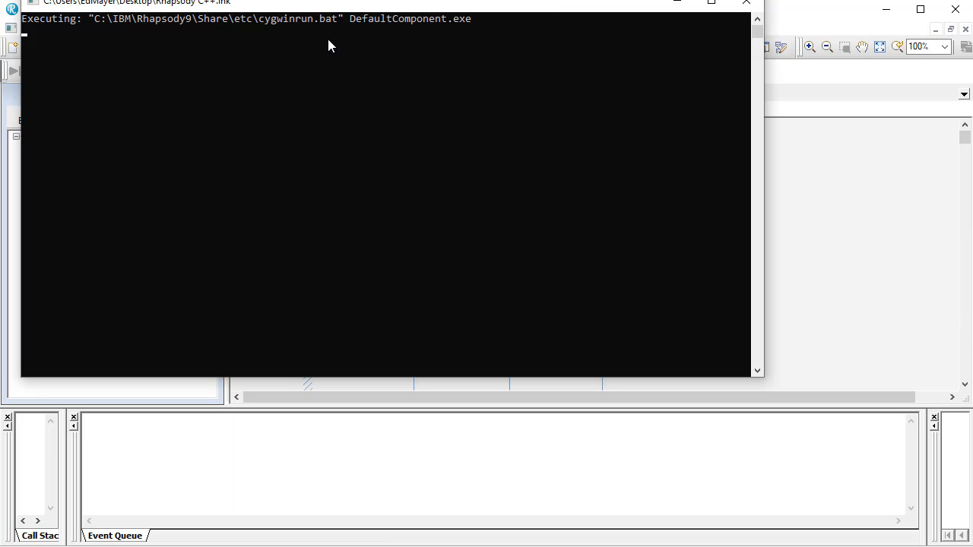
click(677, 3)
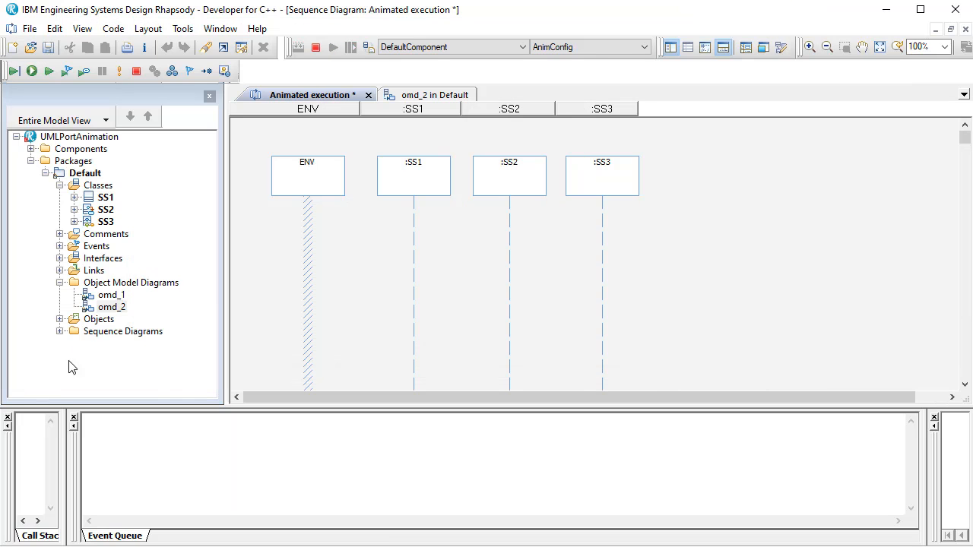
click(7, 418)
click(7, 418)
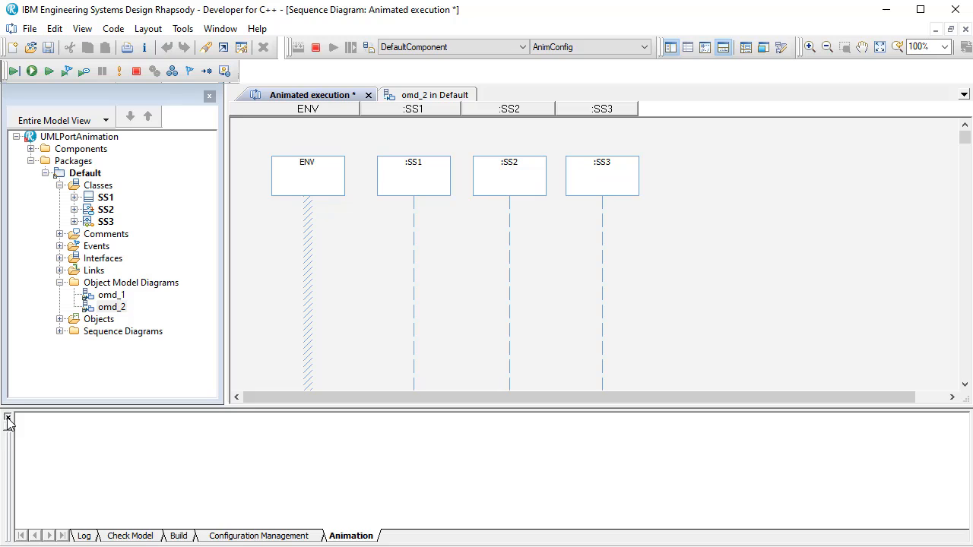
click(7, 418)
click(209, 96)
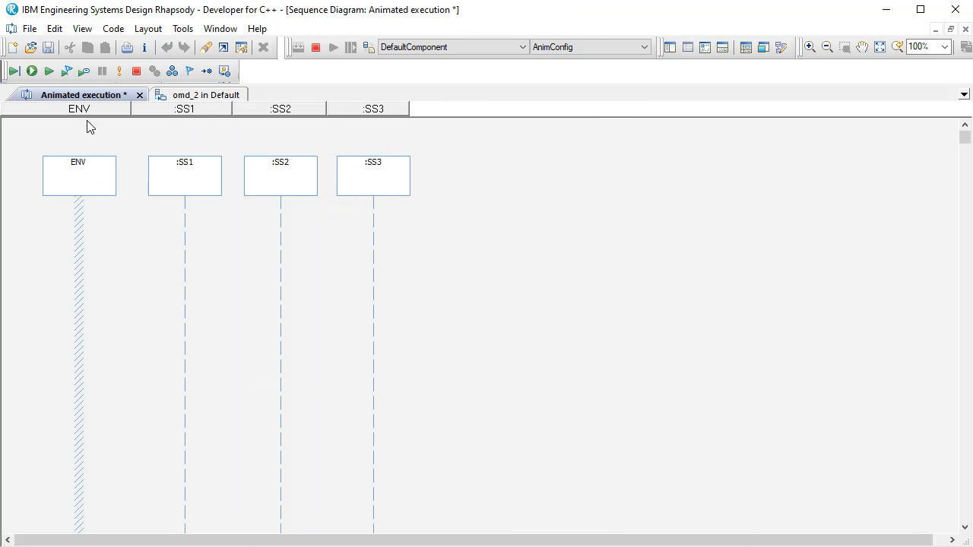
click(32, 71)
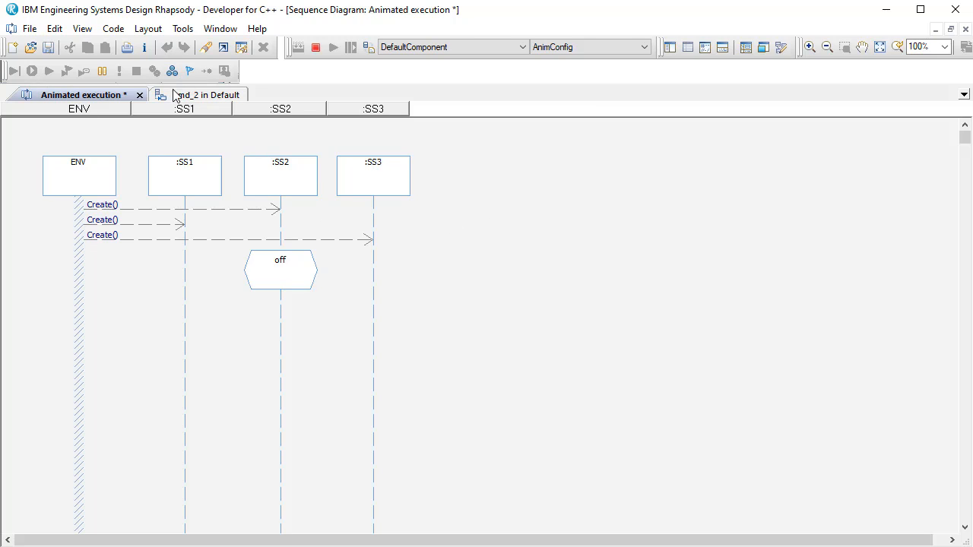
- Open the animated statechart of SS2 and the animated activity diagram of SS3 from their lifelines in the sequence diagram
right_click(282, 191)
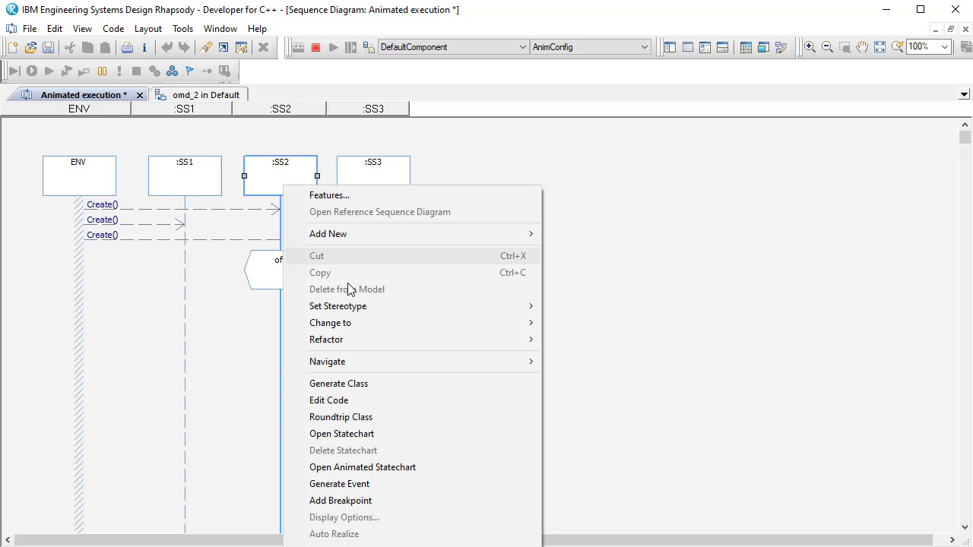
click(373, 467)
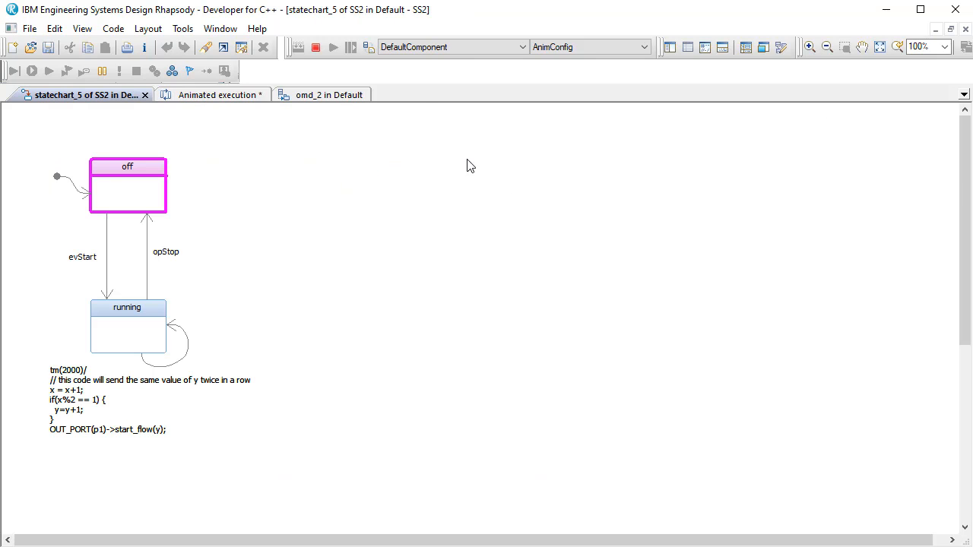
click(191, 95)
right_click(364, 190)
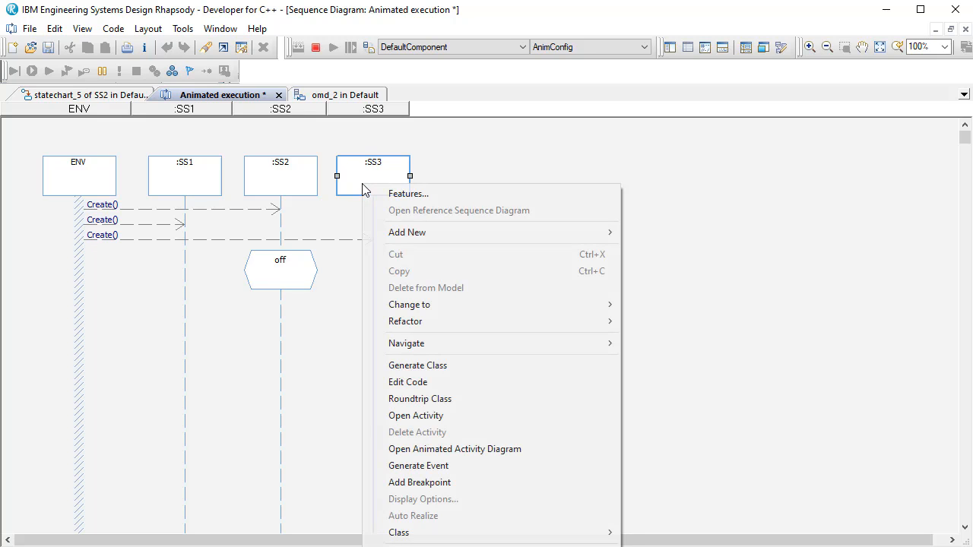
click(440, 450)
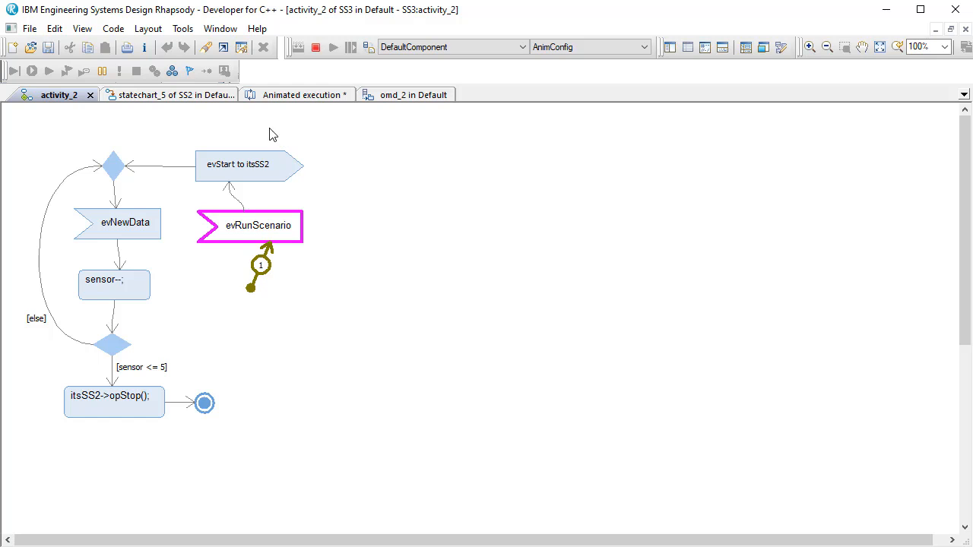
- Tile the four diagram windows and bring the SS3 activity, the SS2 states and the itsSS3 link in omd_2 into view
click(226, 32)
click(243, 80)
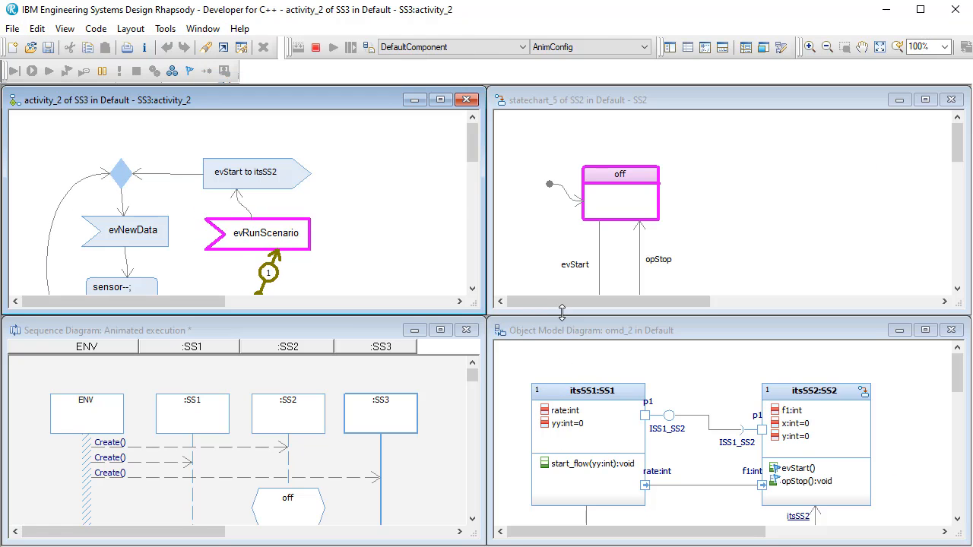
drag(467, 141, 466, 147)
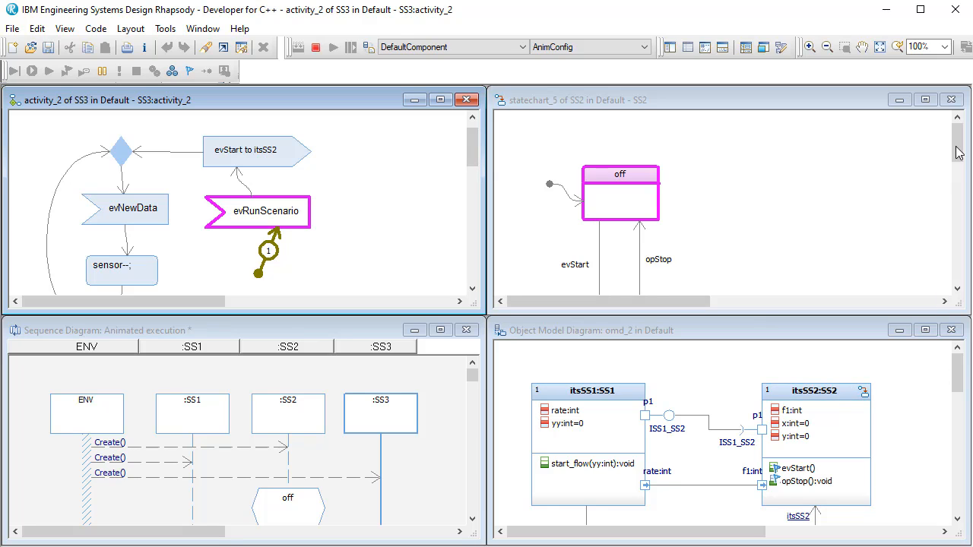
drag(958, 147, 964, 162)
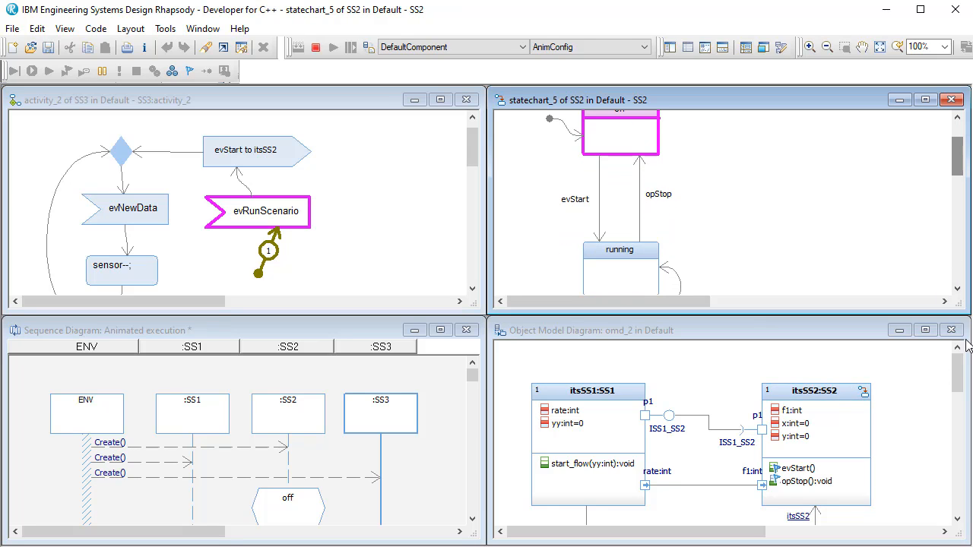
drag(959, 381, 960, 405)
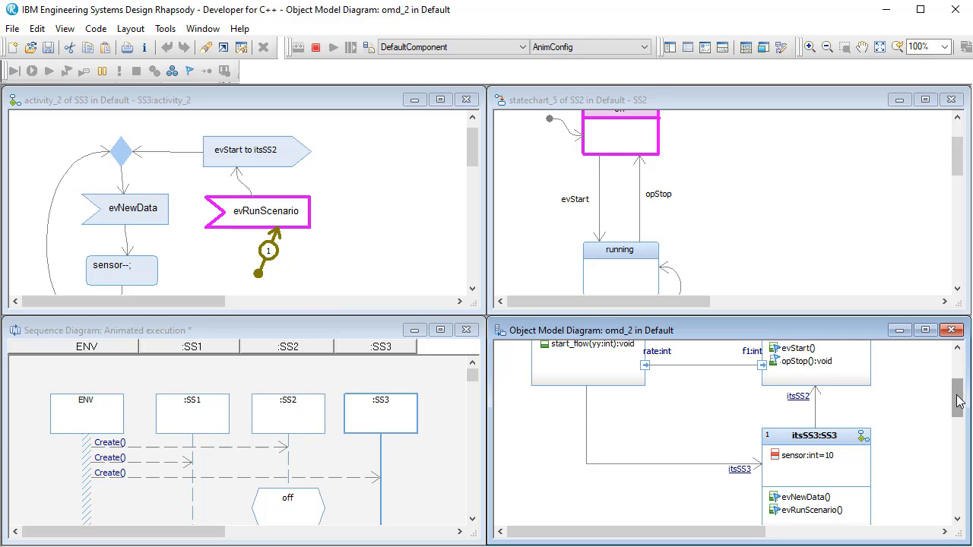
drag(955, 396, 957, 380)
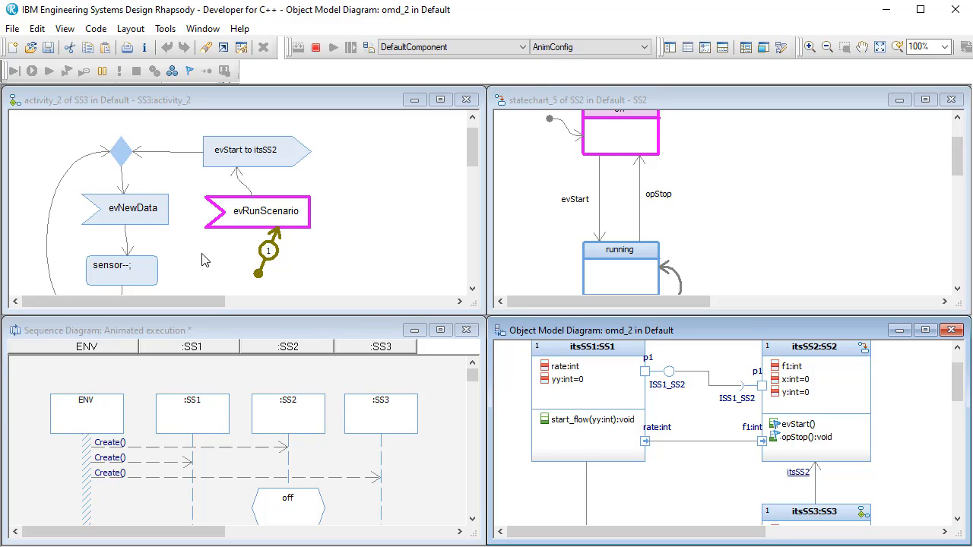
drag(959, 383, 959, 390)
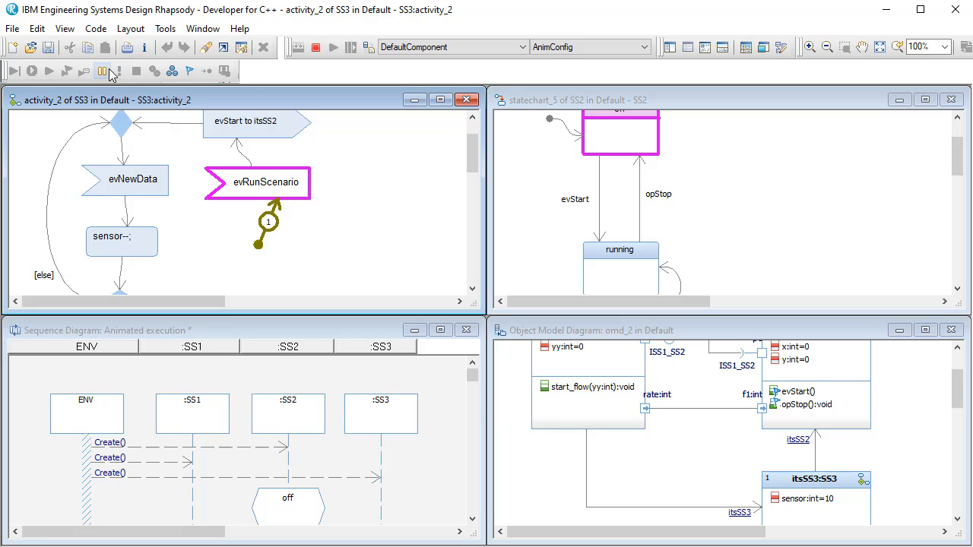
- Send evRunScenario to itsSS3 from the event history and break the animation after SS3 calls opStop on SS2
click(190, 72)
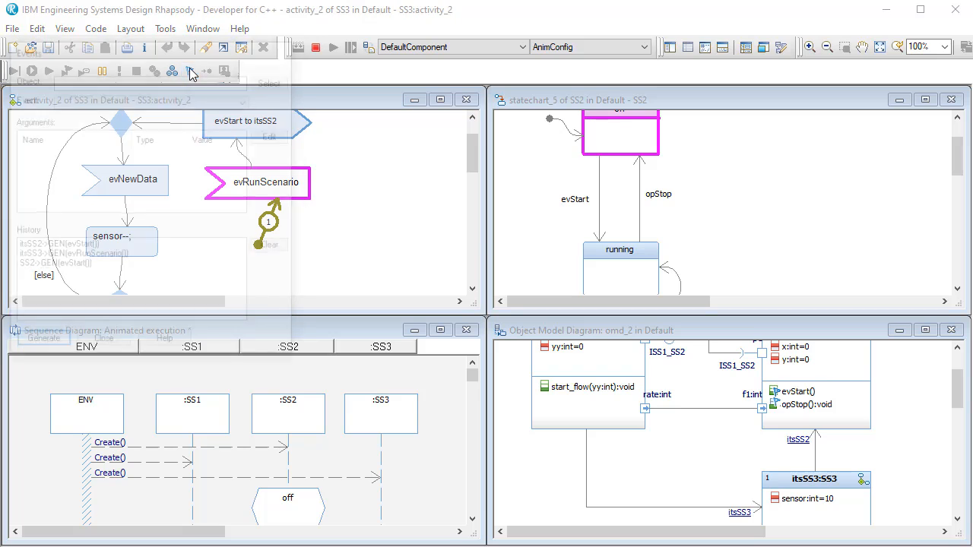
click(76, 257)
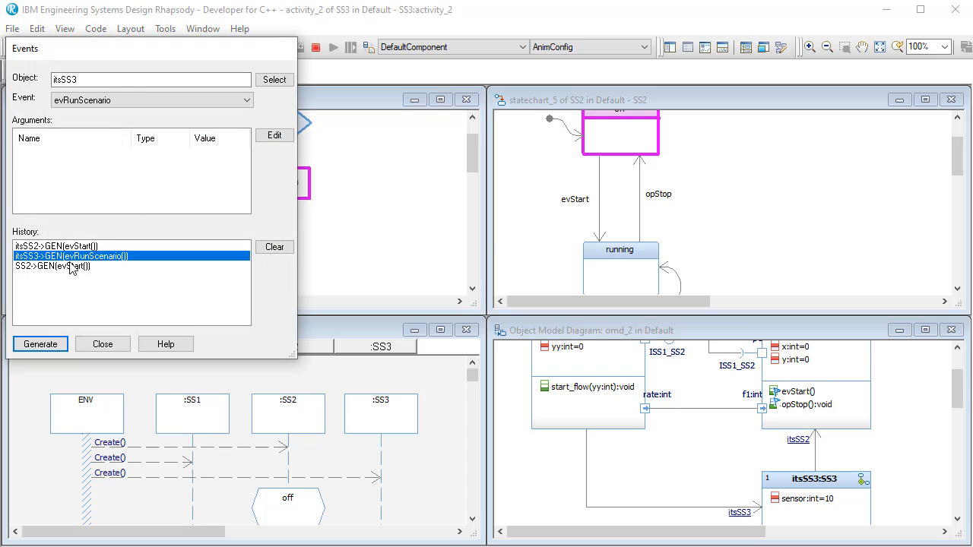
click(40, 344)
click(101, 344)
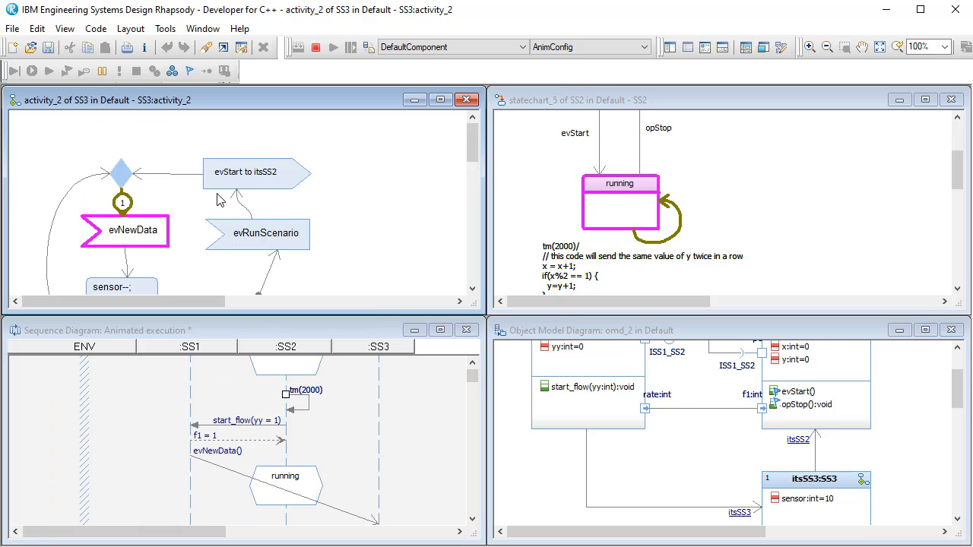
click(103, 73)
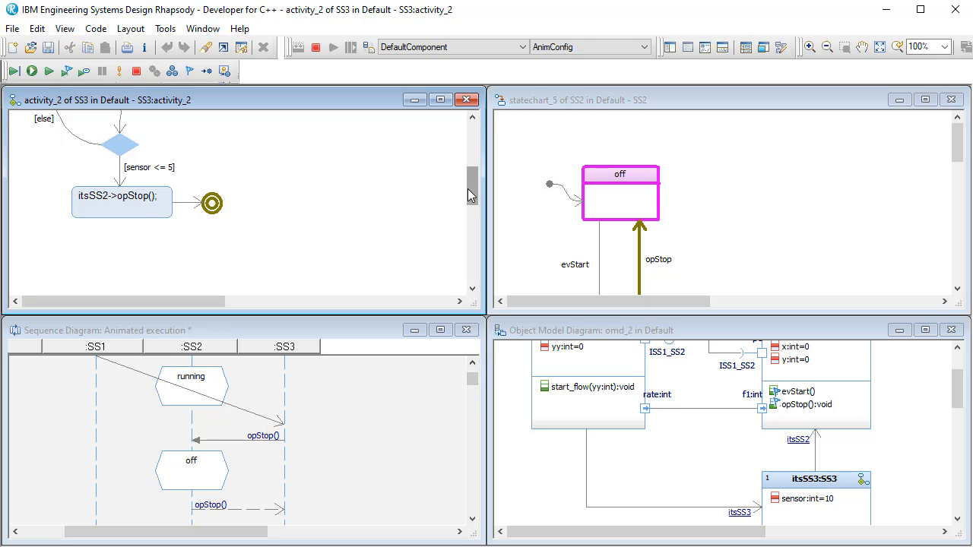
- Extend the animated sequence diagram window over the activity diagram and view the recorded messages from the start of the scenario
drag(467, 188, 469, 166)
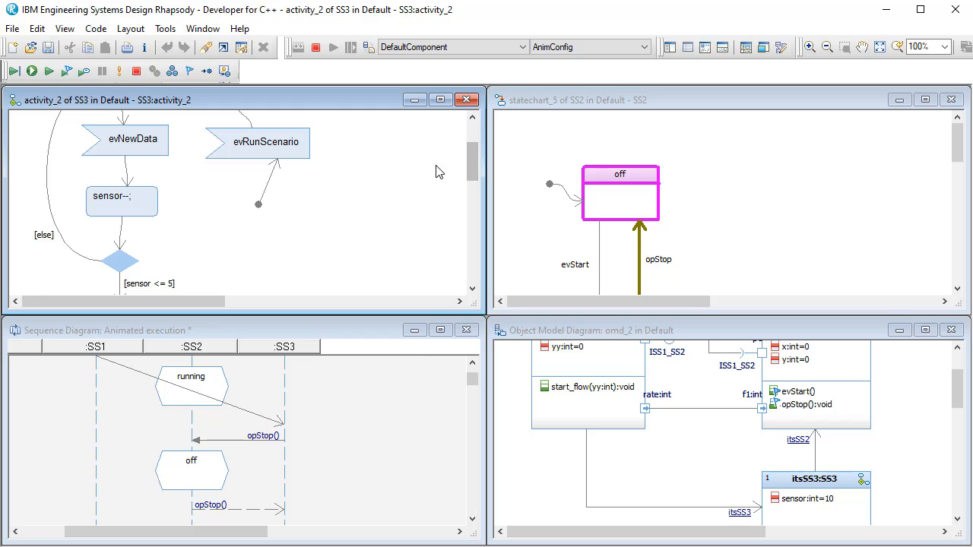
click(473, 363)
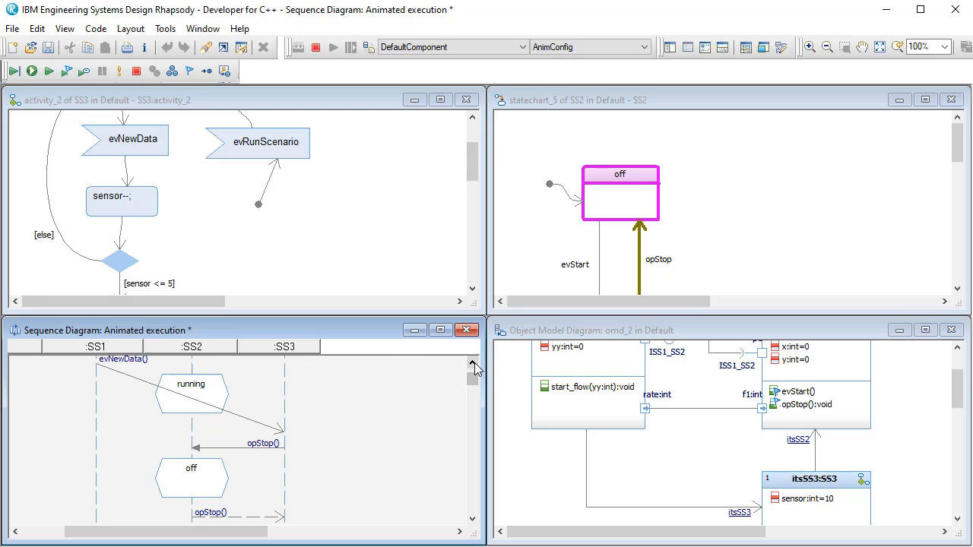
click(475, 364)
click(475, 364)
click(474, 364)
click(474, 364)
drag(384, 317, 371, 89)
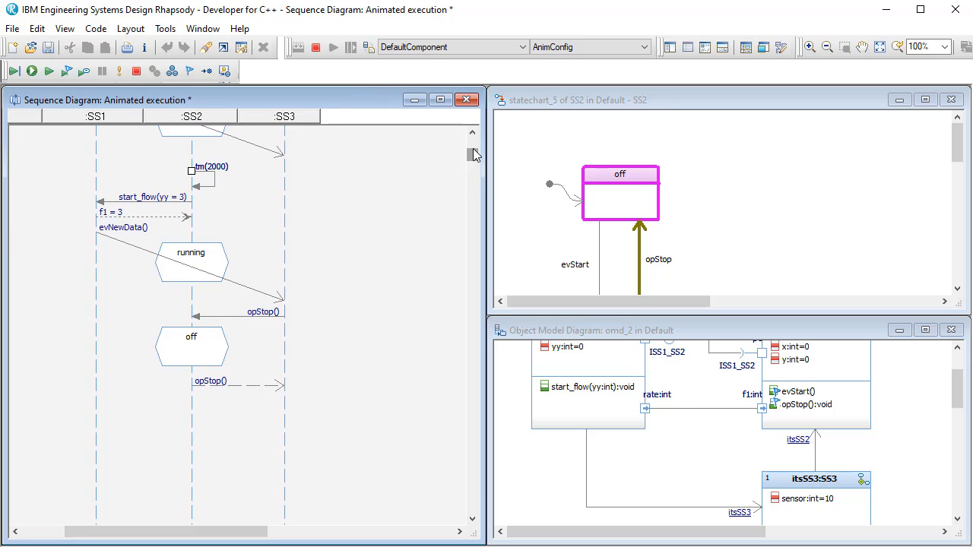
drag(472, 150, 473, 138)
scroll(334, 339, down, 3)
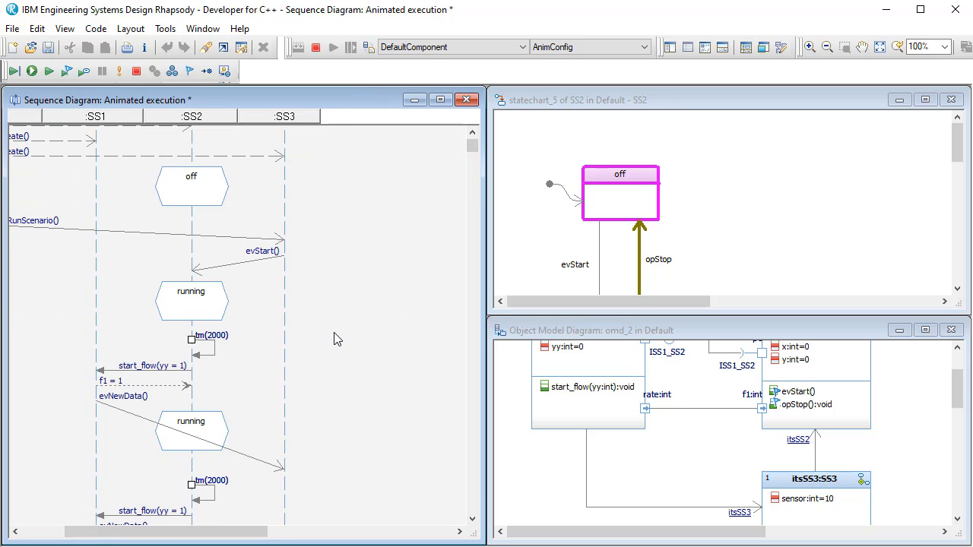
- Examine the repeated start_flow, f1 and evNewData messages and compare them with the itsSS1 to itsSS3 link in omd_2
scroll(334, 330, down, 3)
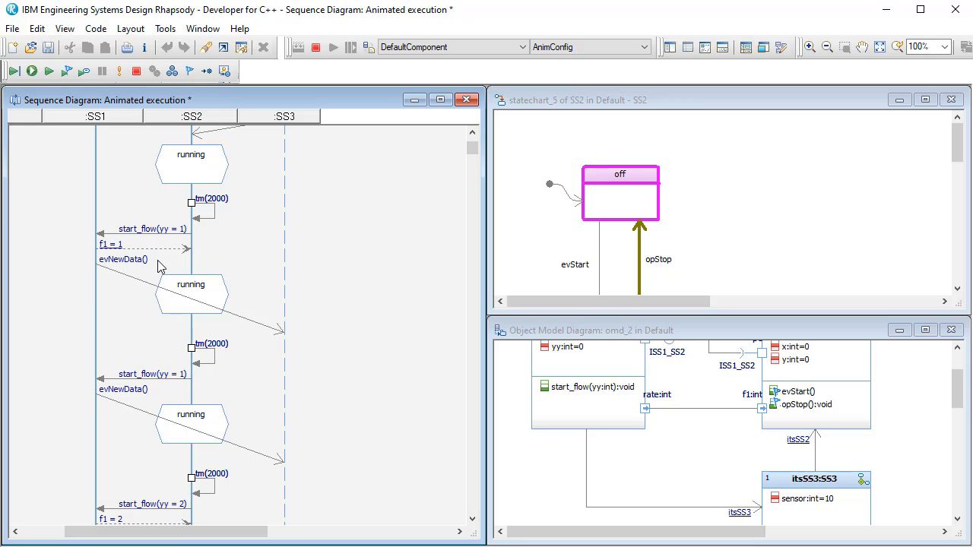
click(97, 267)
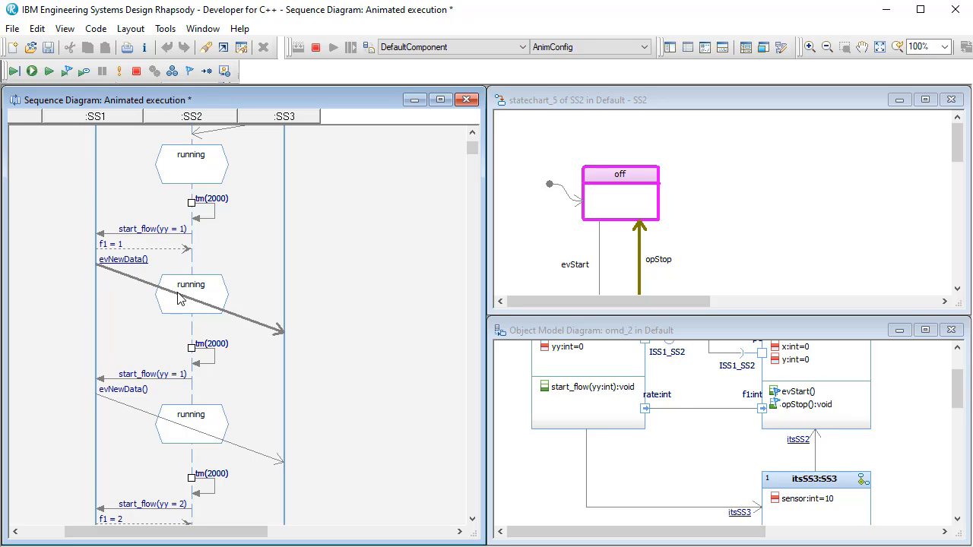
click(587, 417)
click(853, 516)
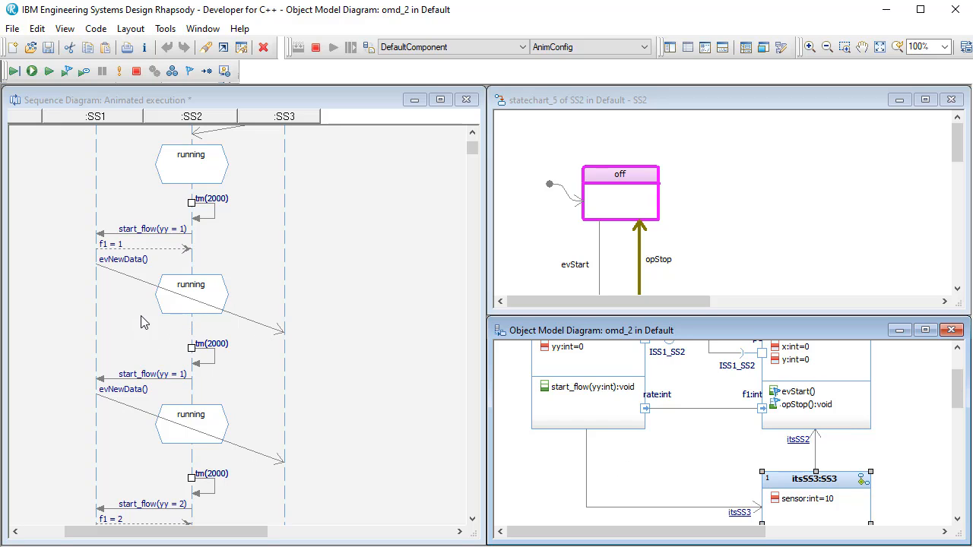
drag(960, 152, 962, 155)
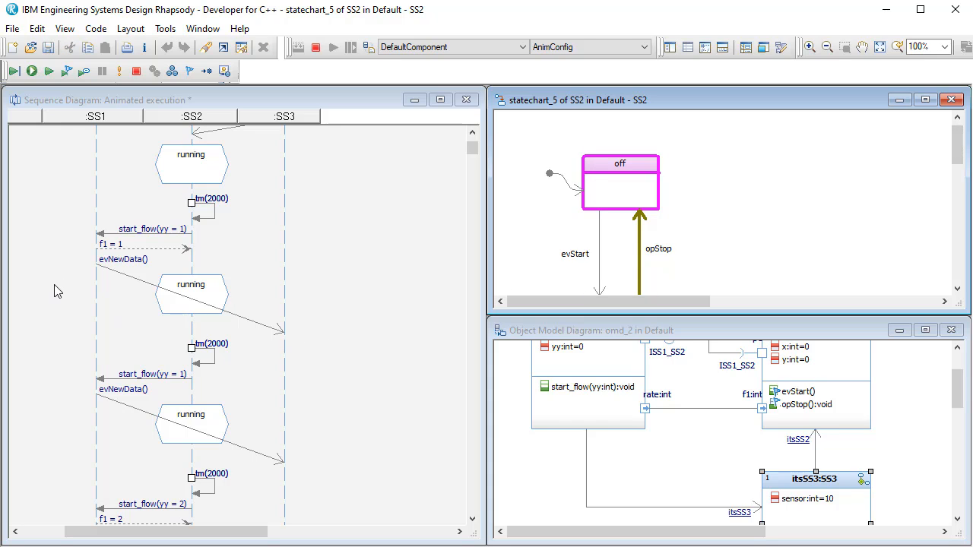
scroll(47, 330, down, 2)
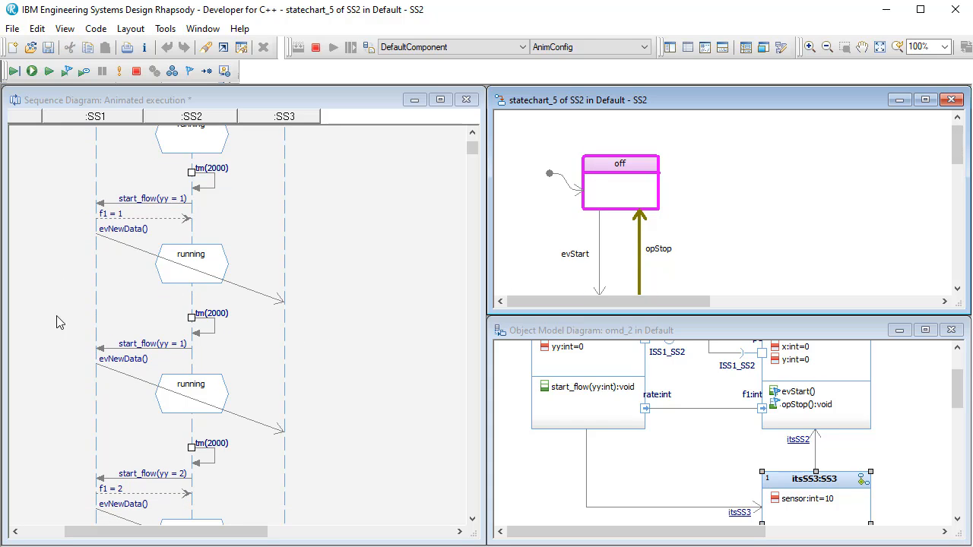
scroll(205, 347, down, 2)
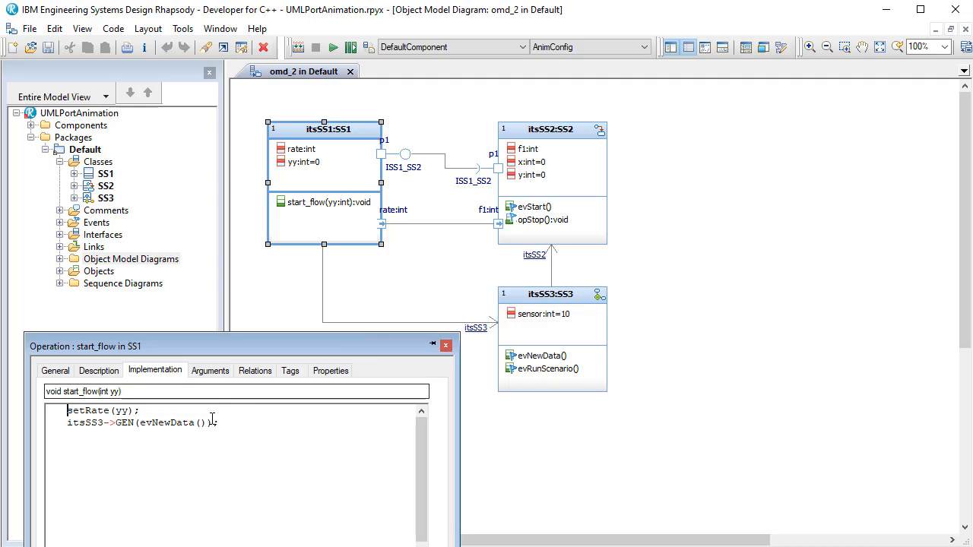
- Comment out the itsSS3->GEN(evNewData()); line in the implementation of SS1's start_flow operation and accept the change
drag(233, 425, 69, 430)
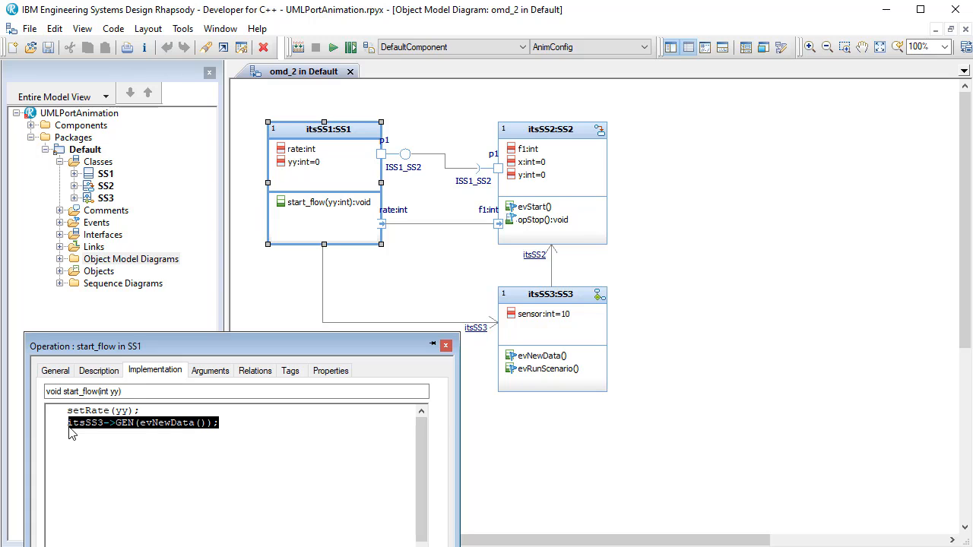
drag(71, 431, 75, 414)
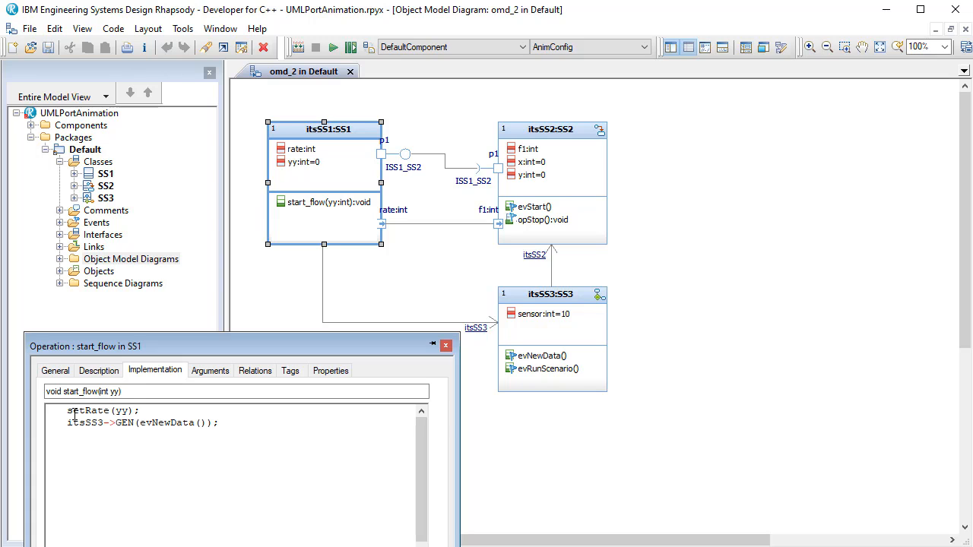
click(67, 424)
text(//)
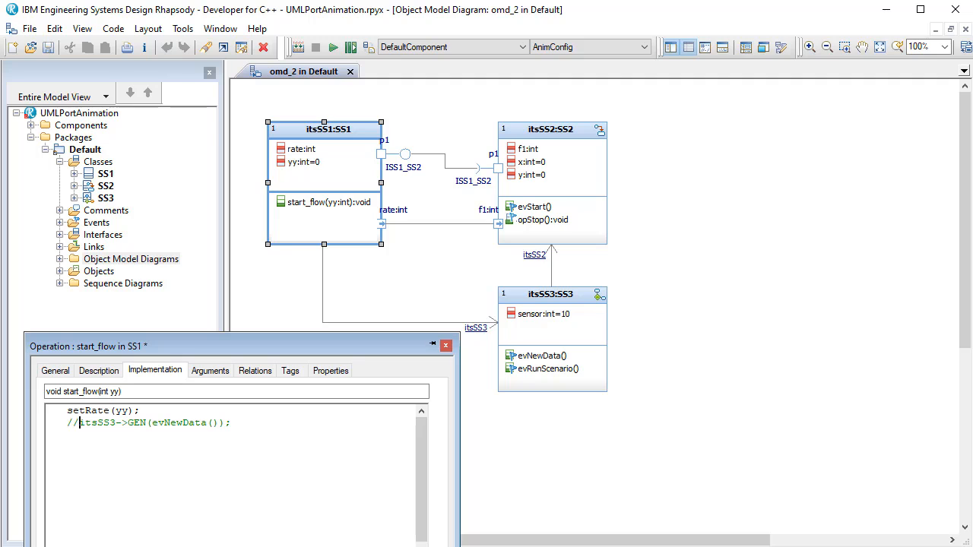
click(108, 546)
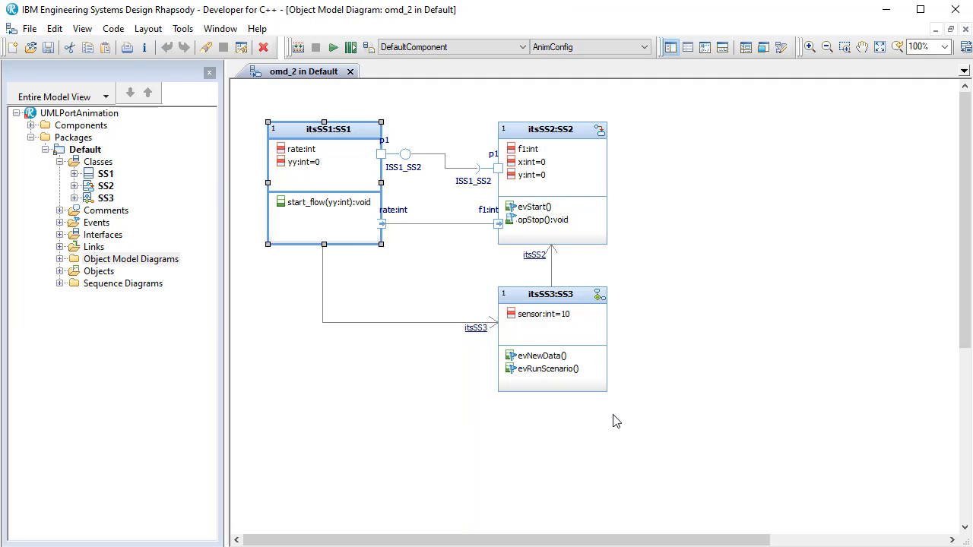
- Delete the itsSS3 link running from itsSS1 to itsSS3 in the omd_2 diagram
click(677, 333)
click(393, 322)
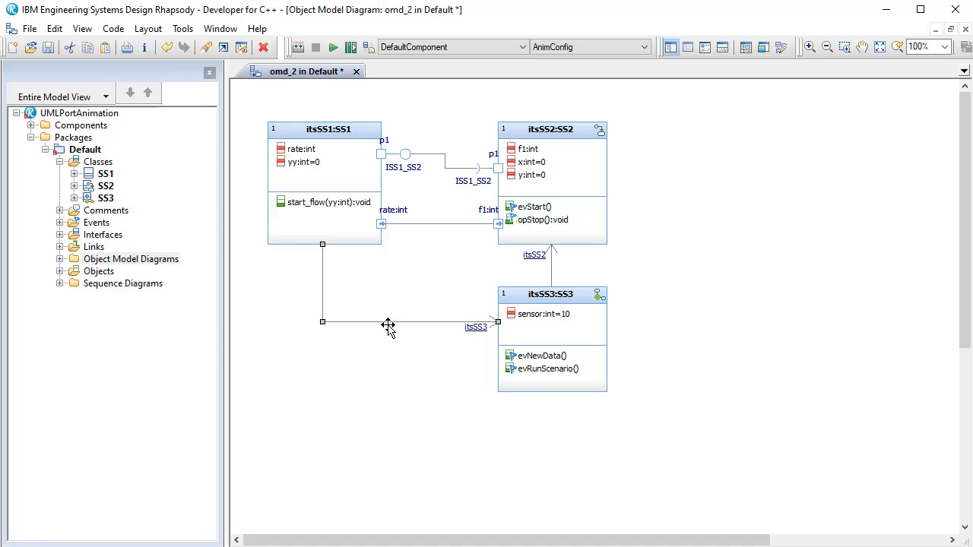
click(263, 47)
click(493, 319)
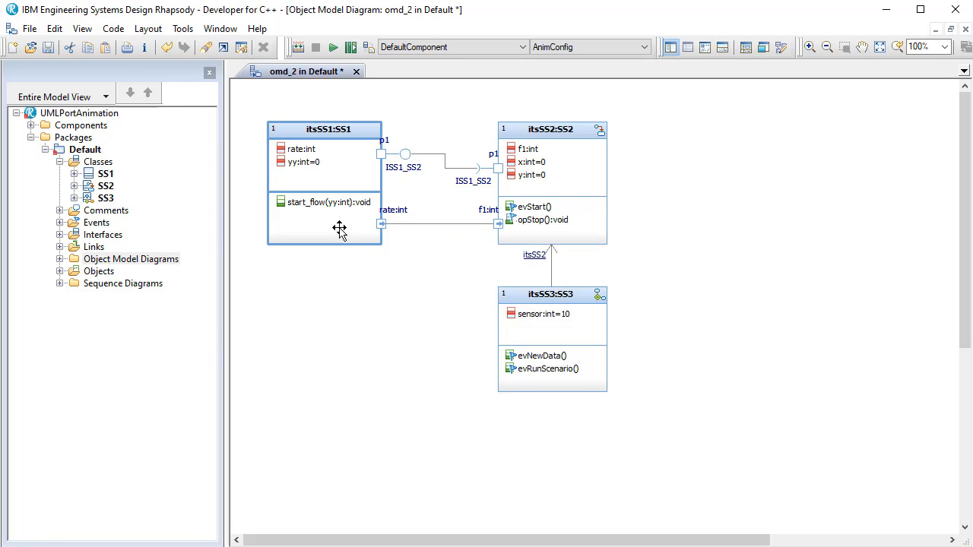
- Remove the itsSS3 association end from class SS1 in the model
click(74, 174)
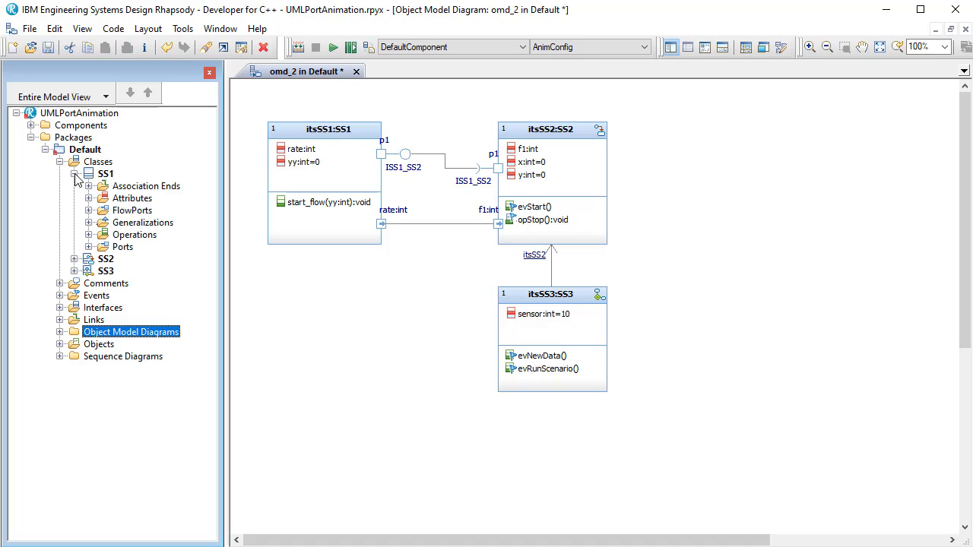
click(88, 186)
click(123, 198)
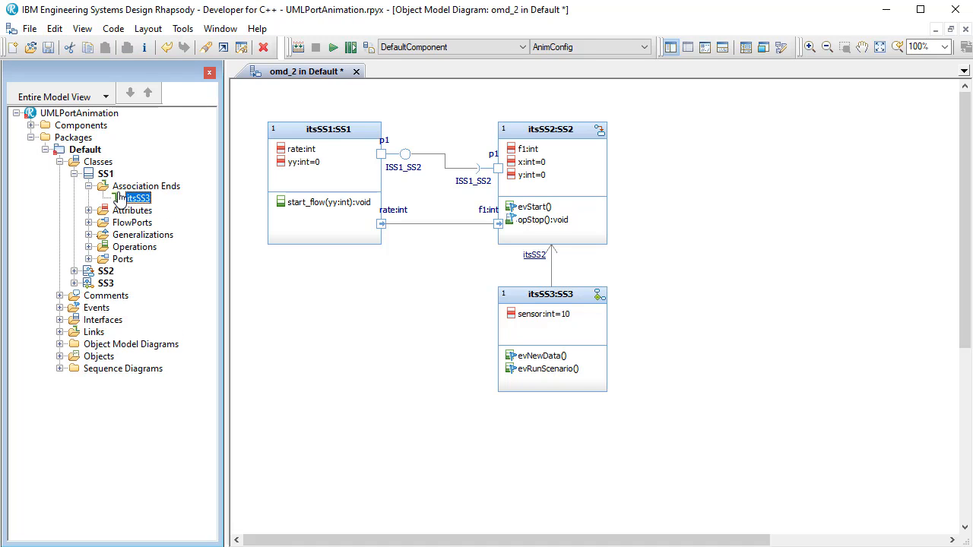
key(Delete)
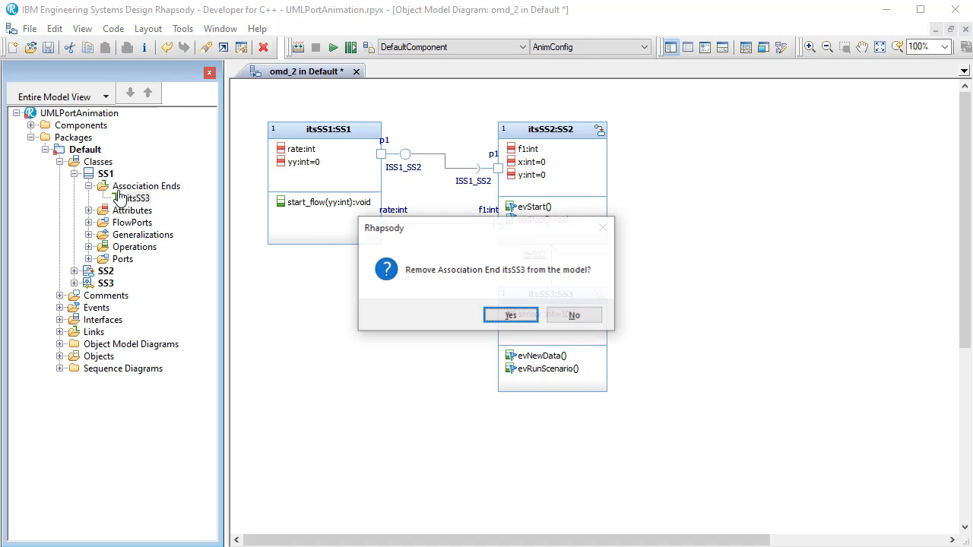
click(510, 315)
- Make the association behind the itsSS3–itsSS2 link bidirectional by setting it to consist of Both Ends
click(529, 300)
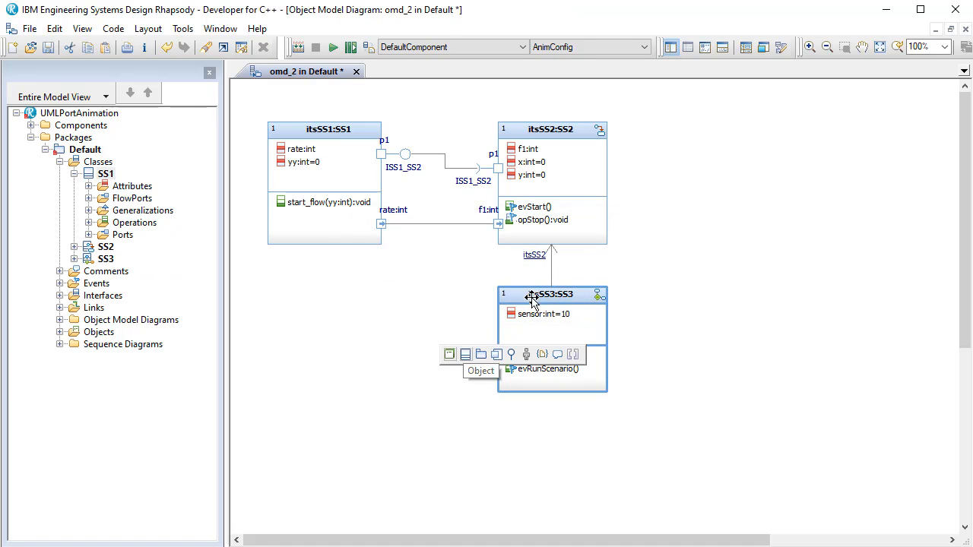
click(553, 263)
double_click(552, 265)
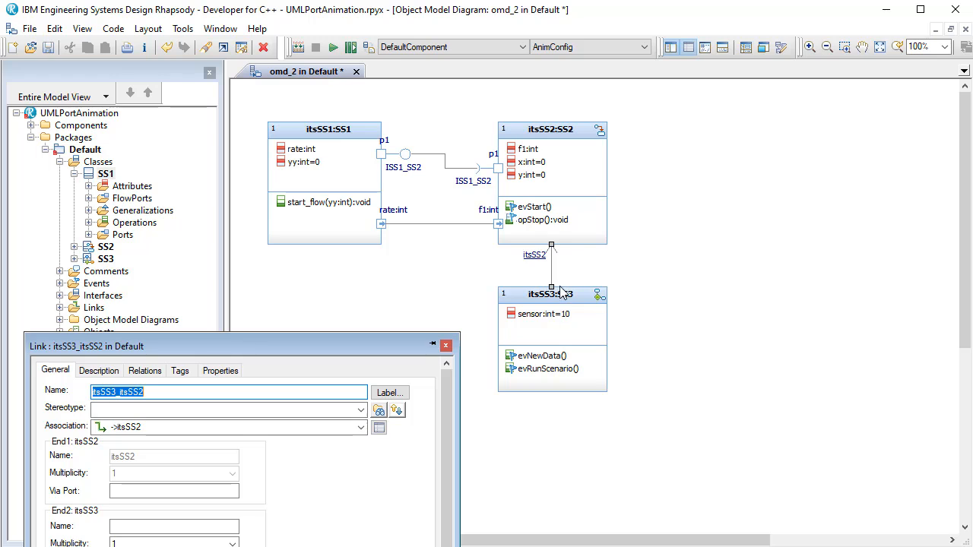
click(378, 428)
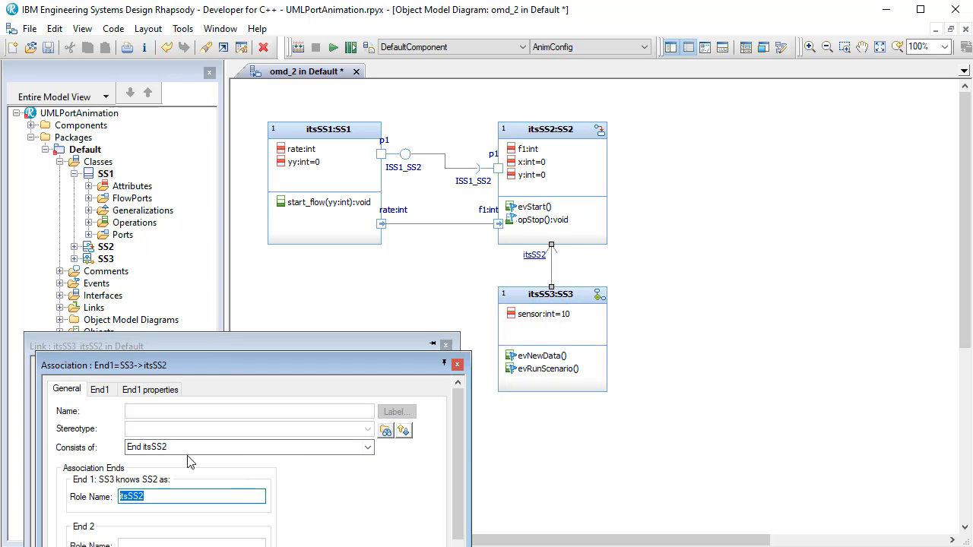
click(368, 448)
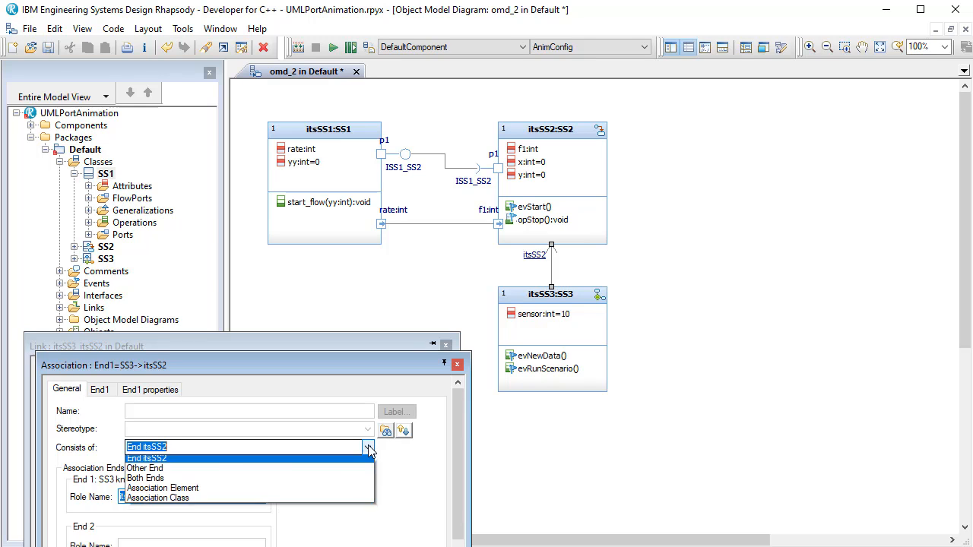
key(Down)
key(Down)
key(Return)
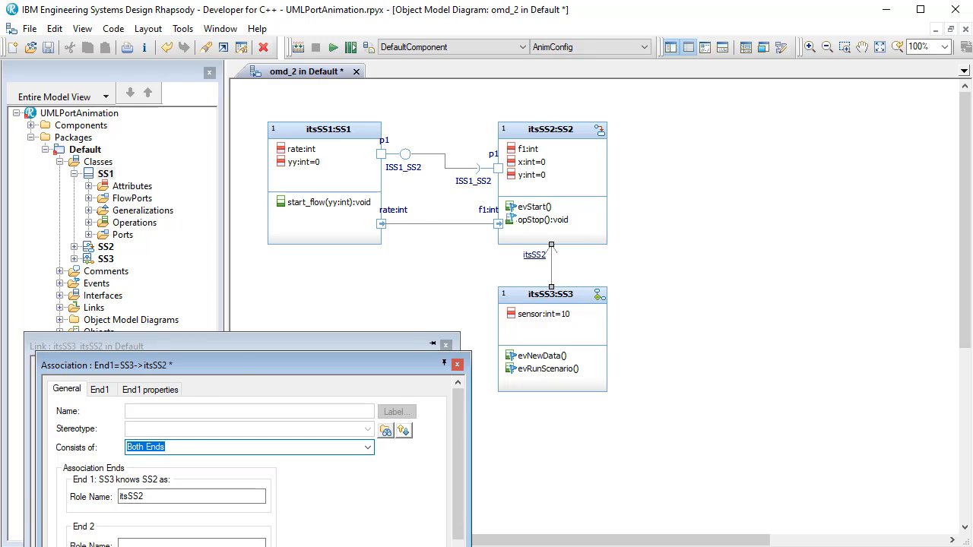
key(Return)
key(Return)
click(671, 387)
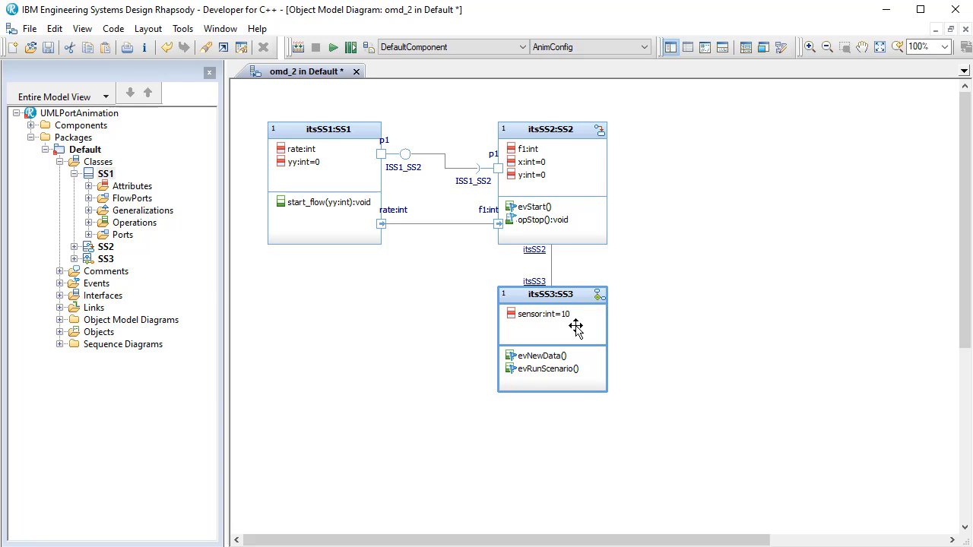
- Draw a composite state named active around the off and running states in SS2's statechart
click(599, 130)
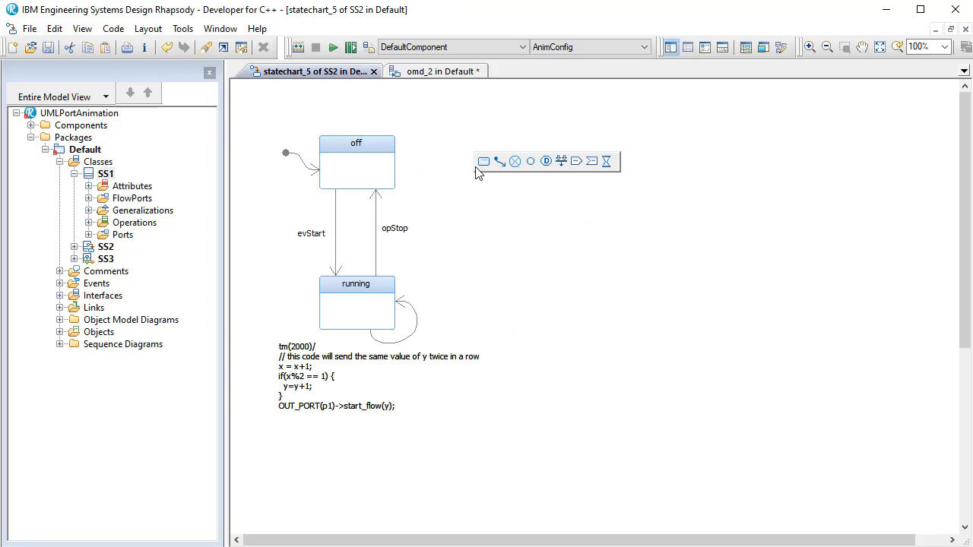
drag(249, 102, 501, 434)
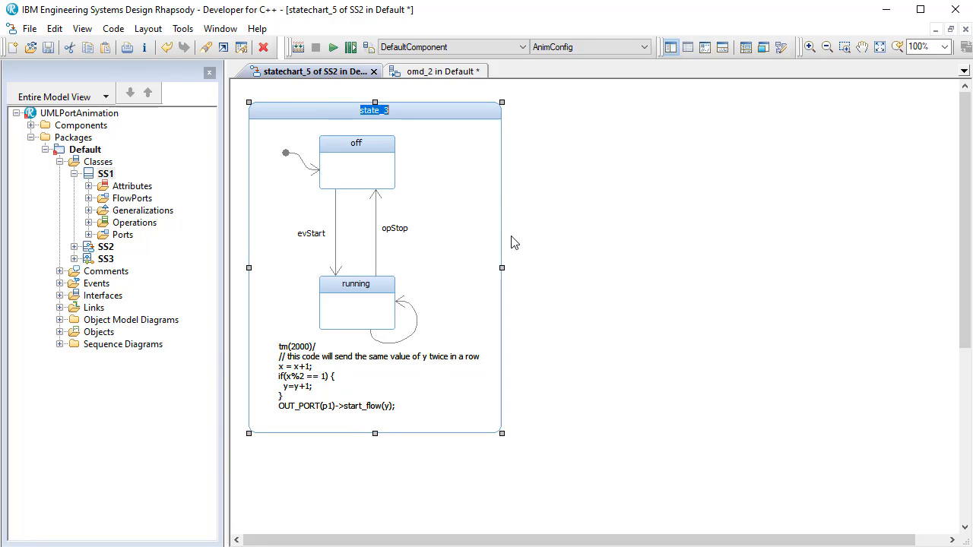
text(run)
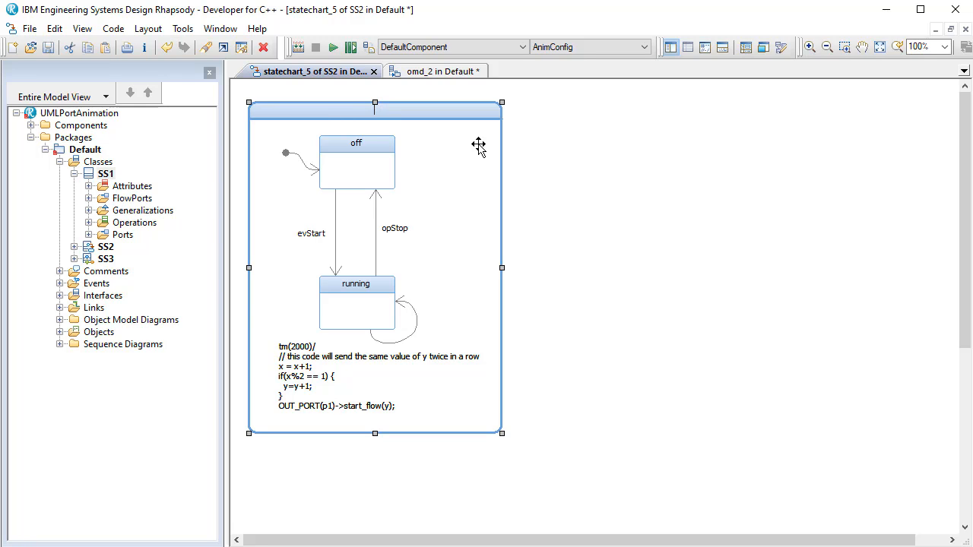
text(ve)
key(Return)
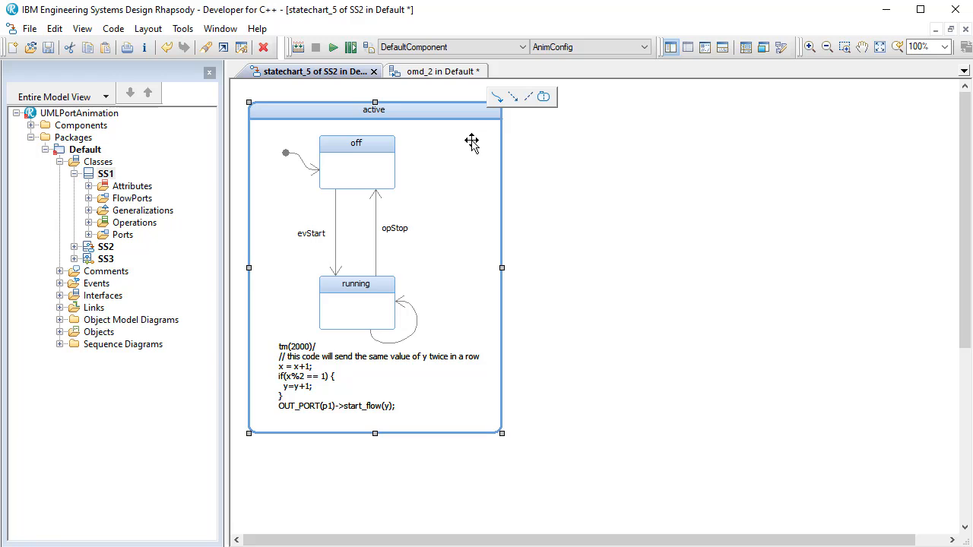
- Add an internal transition to the active state with trigger chF1 and action itsSS3->GEN(evNewData()); and accept the changes
double_click(478, 146)
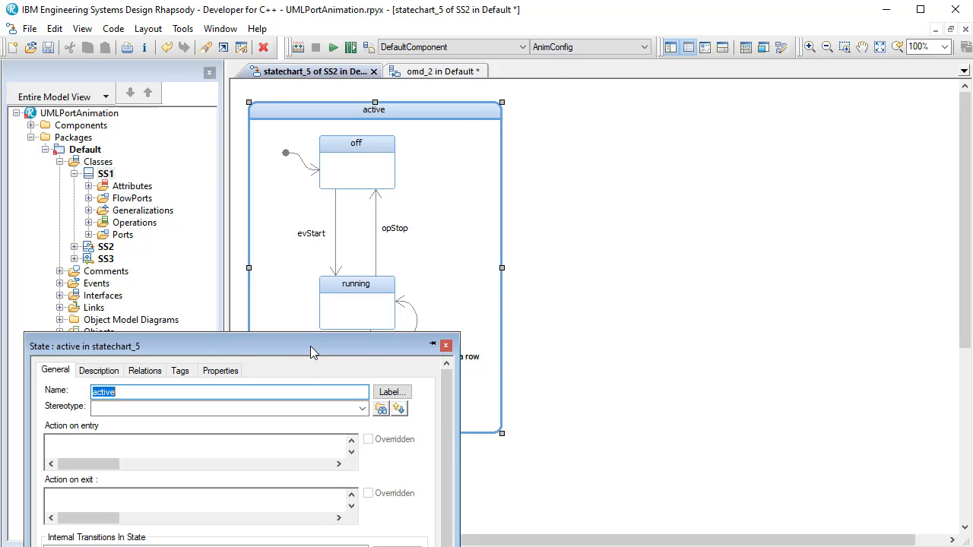
drag(310, 348, 713, 192)
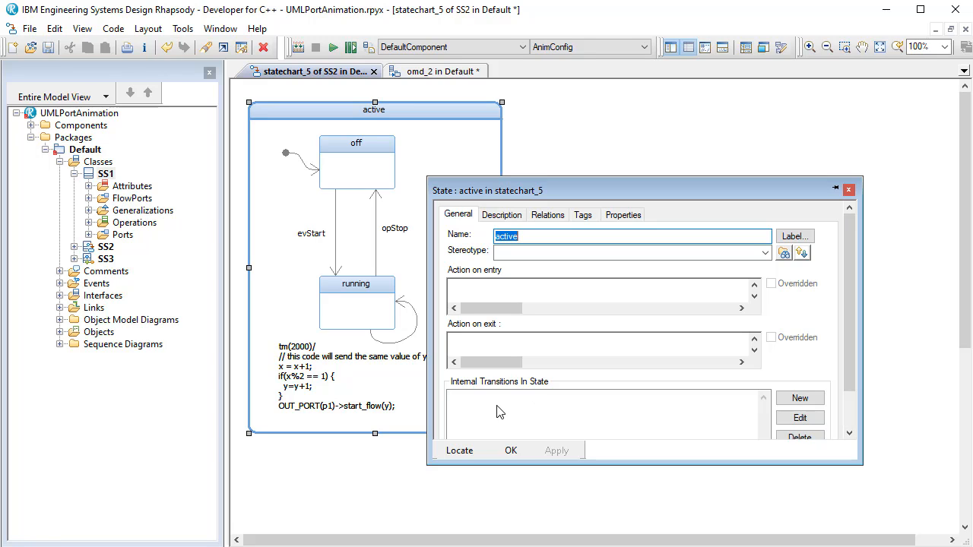
click(798, 398)
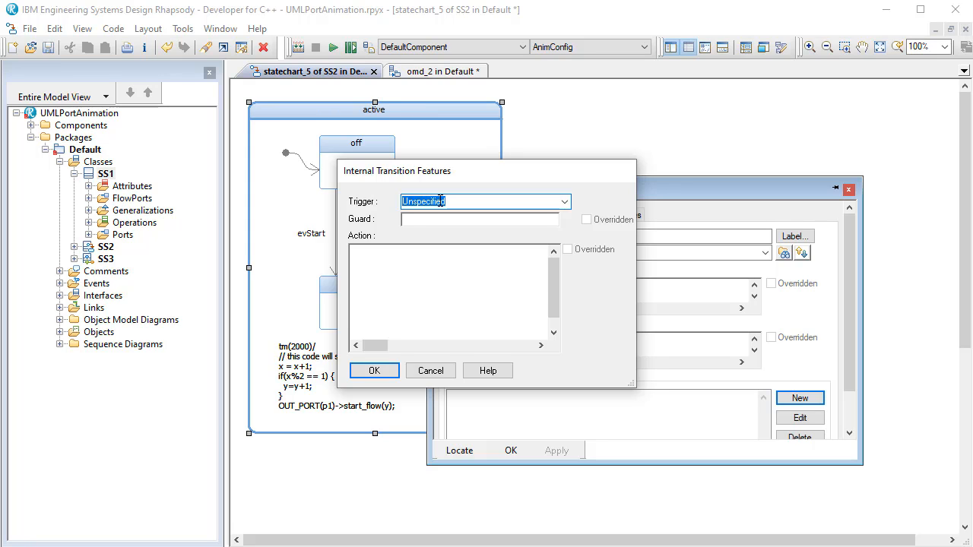
text(ch)
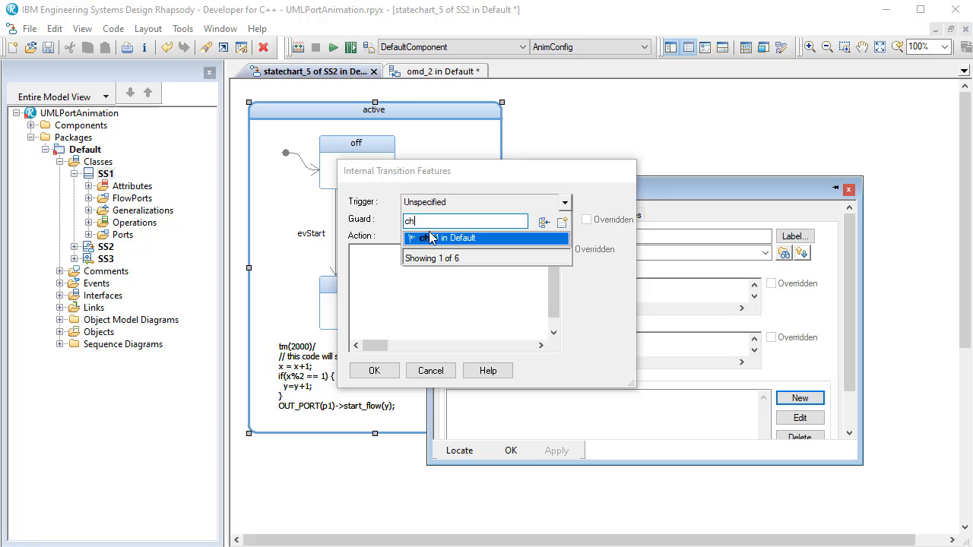
click(437, 238)
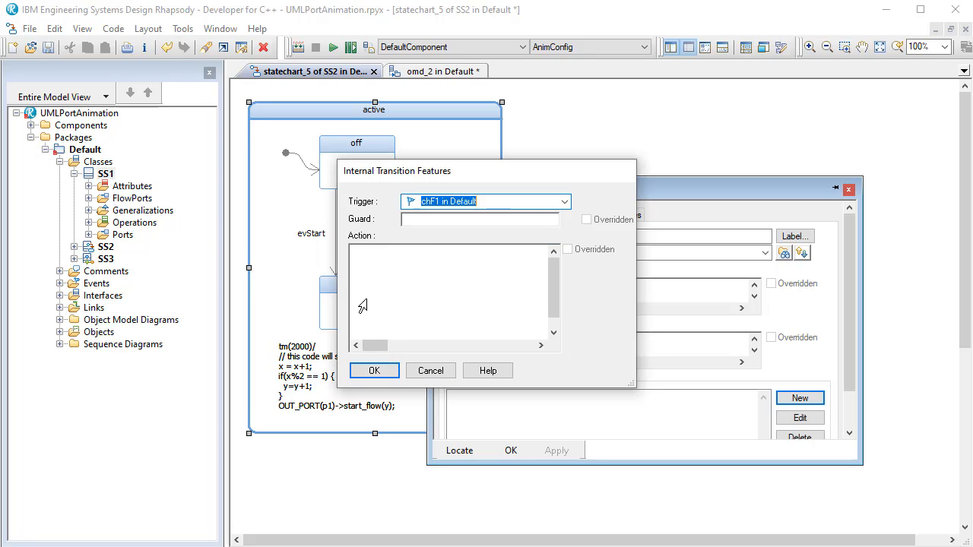
click(358, 265)
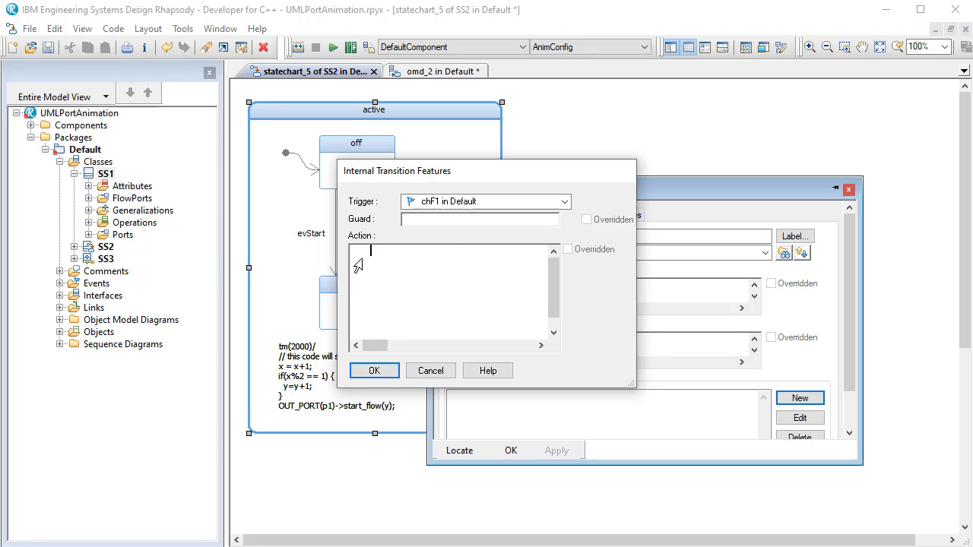
text(itsSS3->GEN(evNewData());)
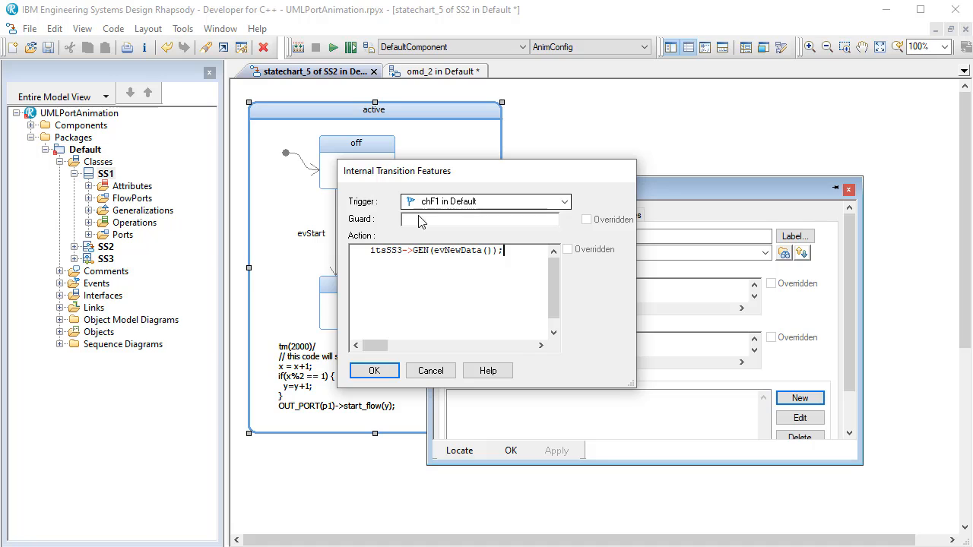
click(374, 370)
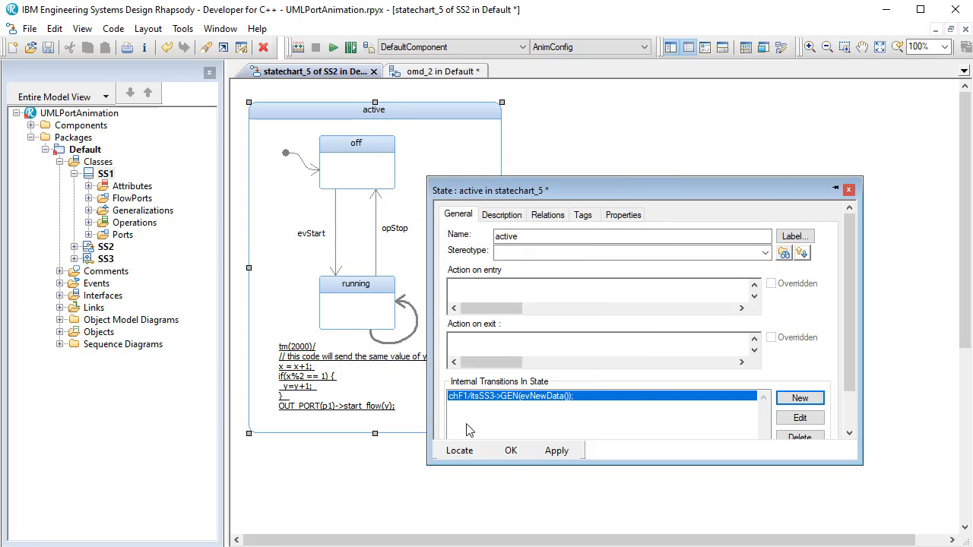
click(511, 451)
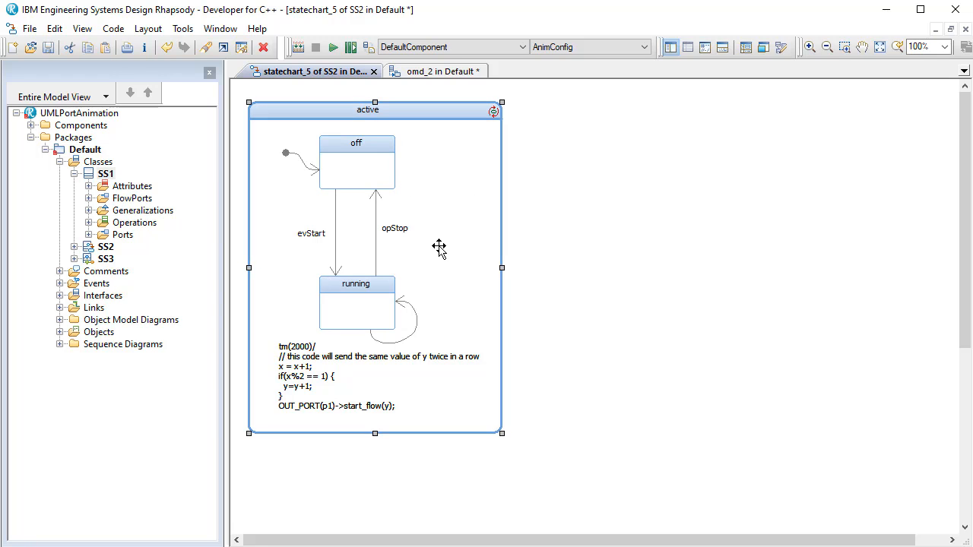
- Compare itsSS2's ports and operations in omd_2 with the active state in its statechart
click(415, 74)
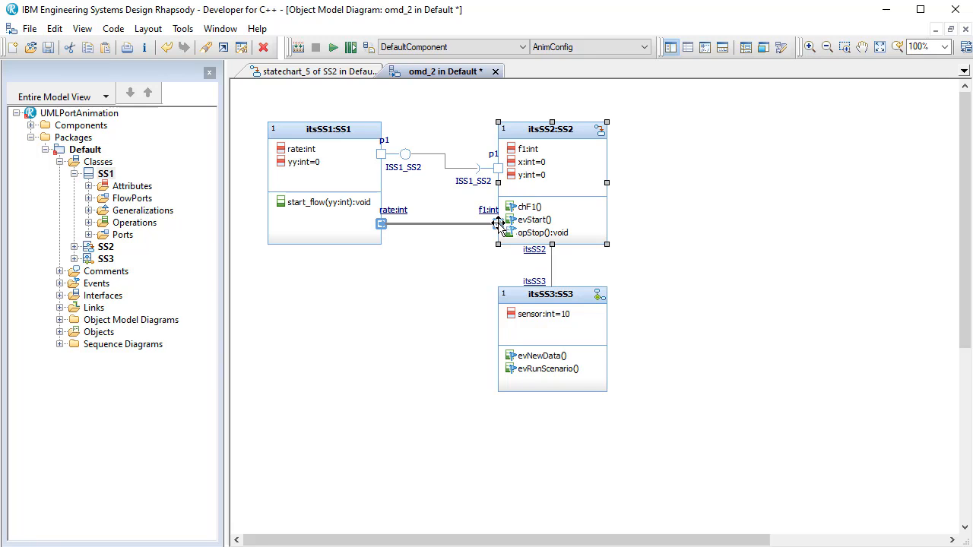
click(600, 132)
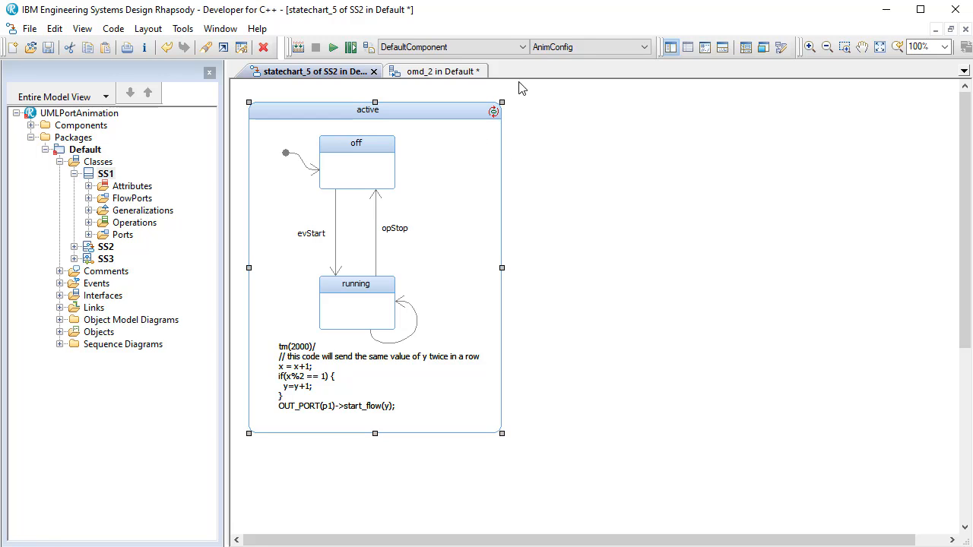
click(417, 71)
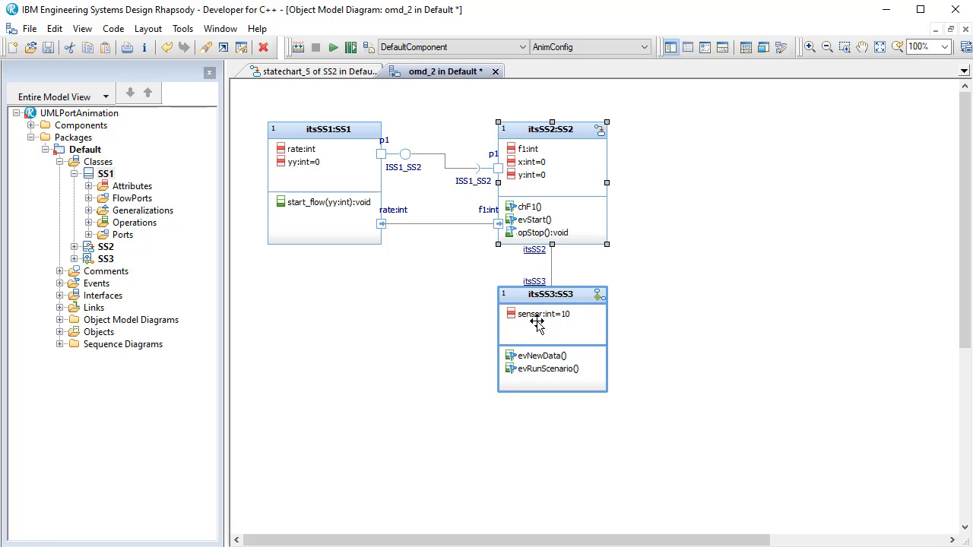
click(599, 132)
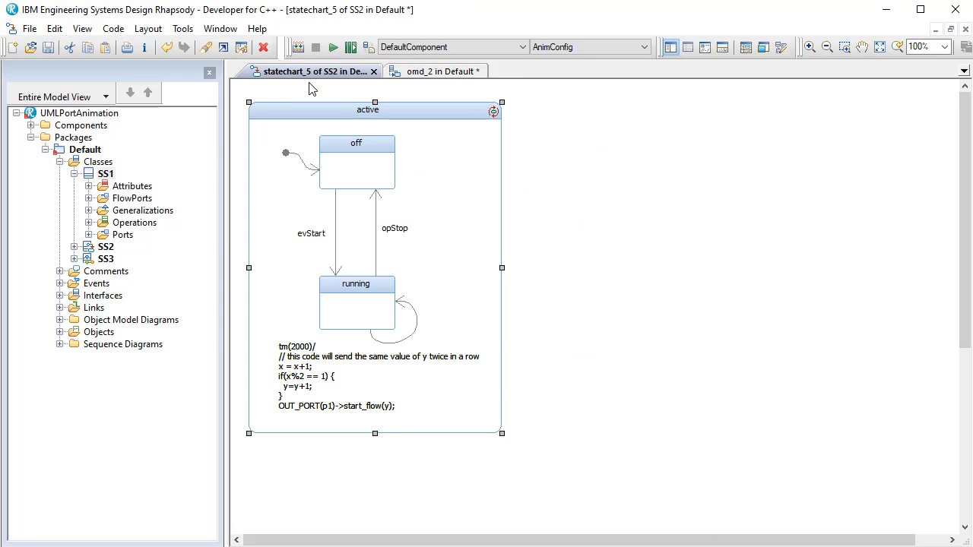
- Save the model, then generate, build and run DefaultComponent with AnimConfig
click(48, 47)
click(351, 49)
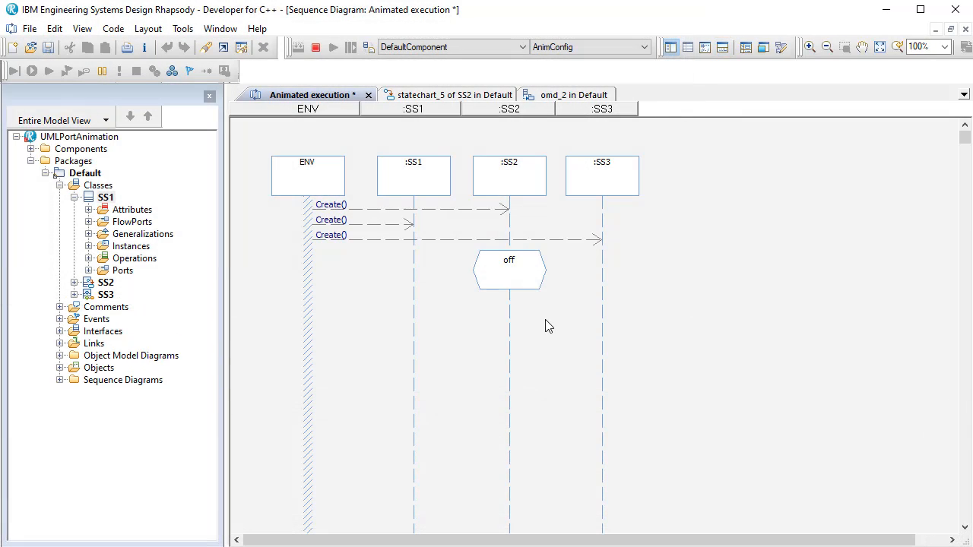
- Generate the evRunScenario event for itsSS3 from the event history and close the Events dialog
click(190, 74)
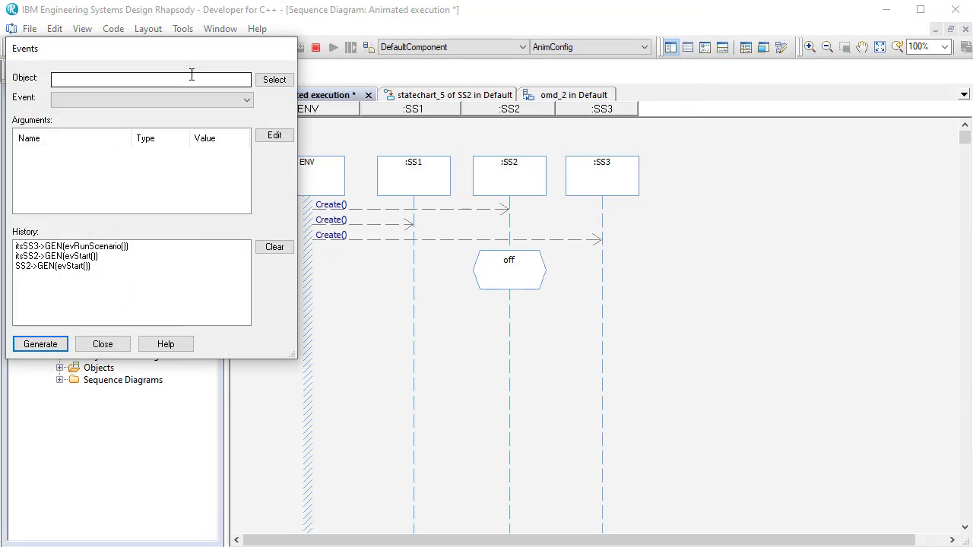
click(97, 246)
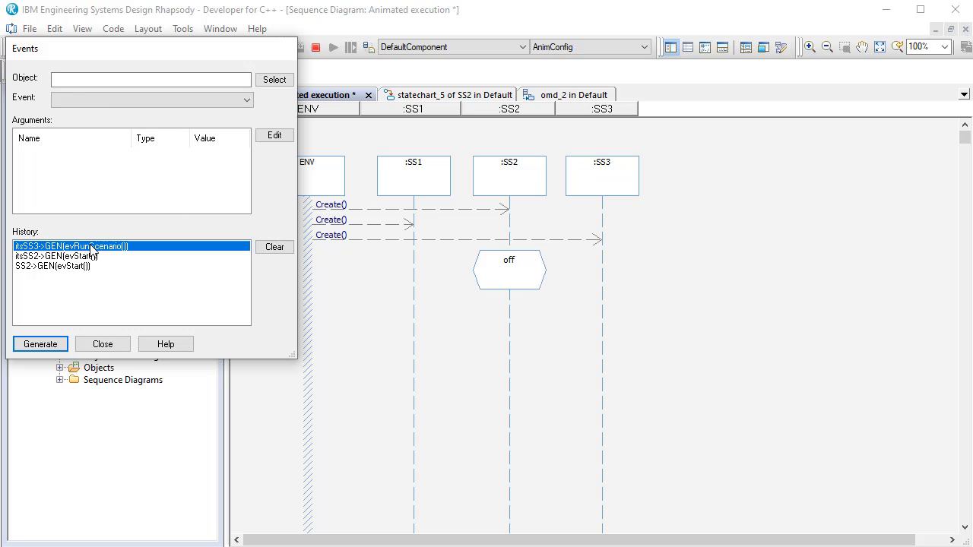
click(40, 344)
click(102, 344)
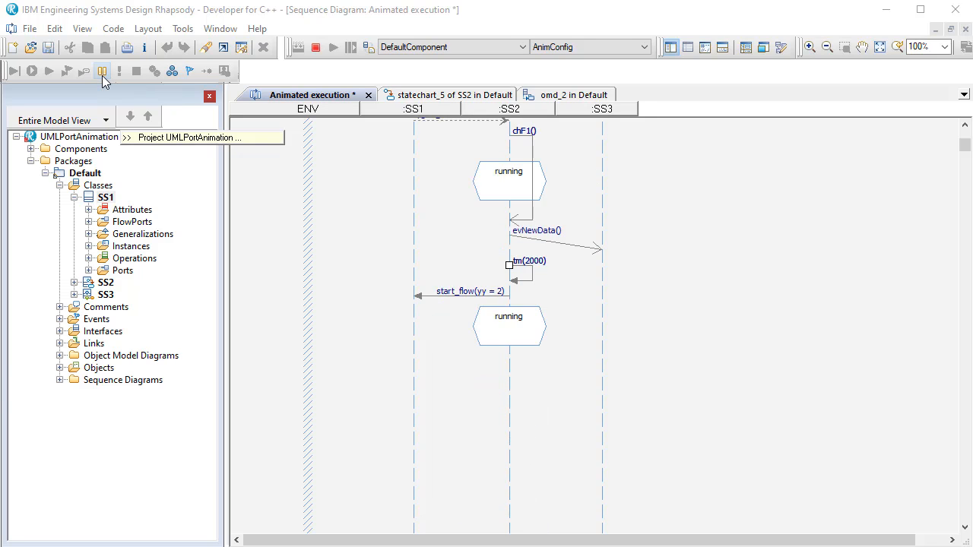
- Pause the animation and view the recorded messages from the start of the animated sequence diagram
click(102, 71)
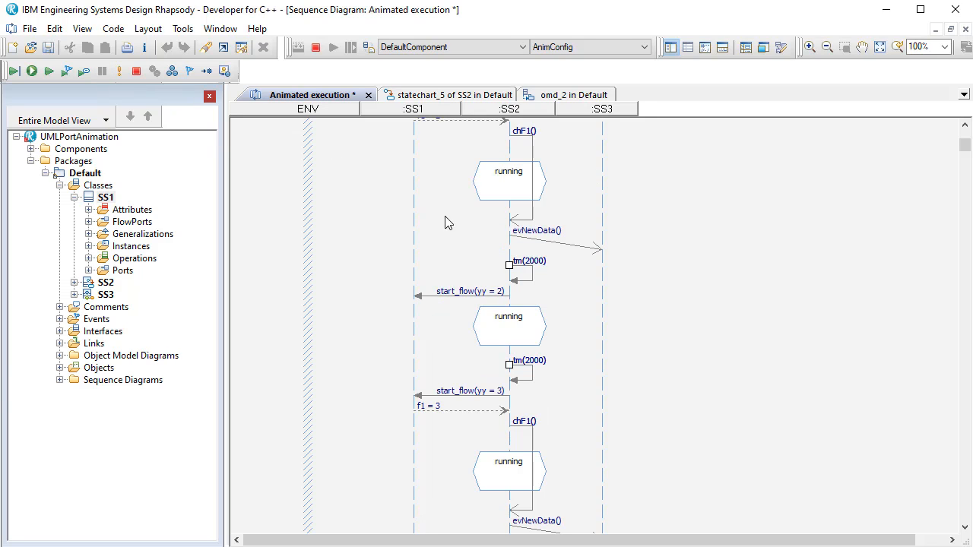
drag(965, 152, 967, 143)
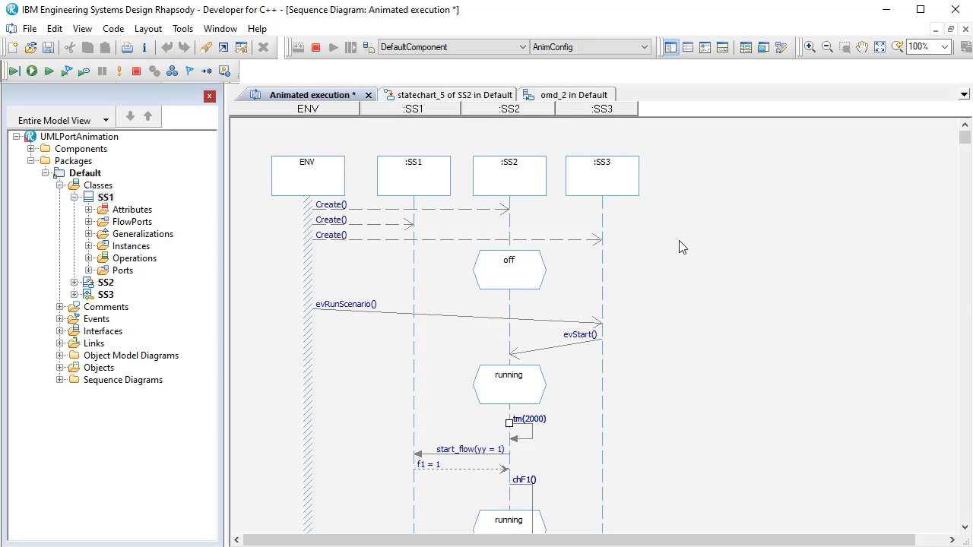
click(637, 183)
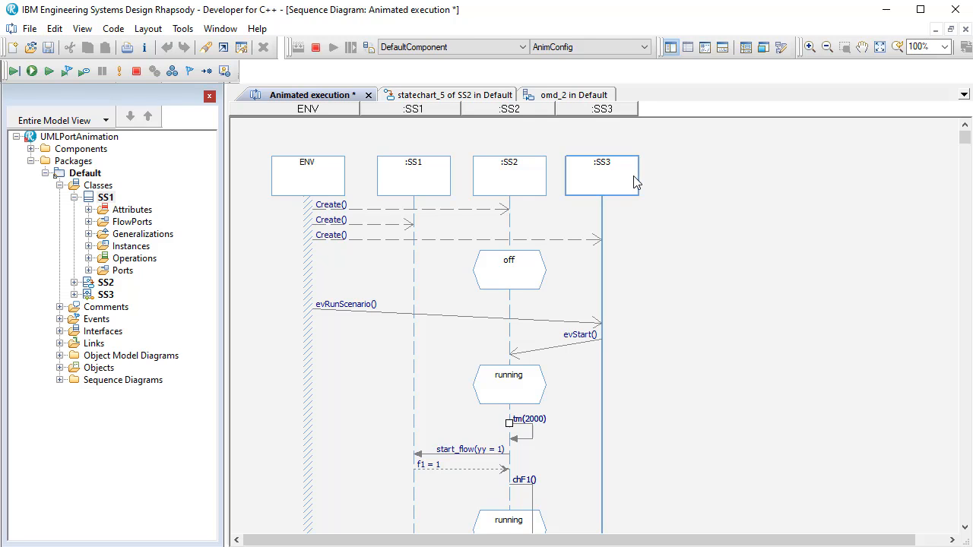
- Hide the model browser, close the SS2 statechart, and tile omd_2 and the animated sequence diagram vertically side by side
click(572, 96)
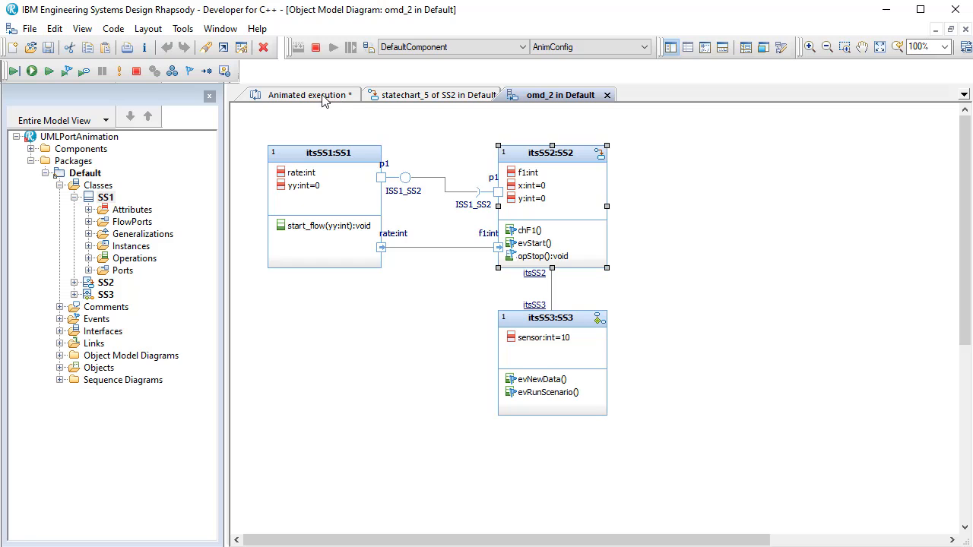
click(209, 96)
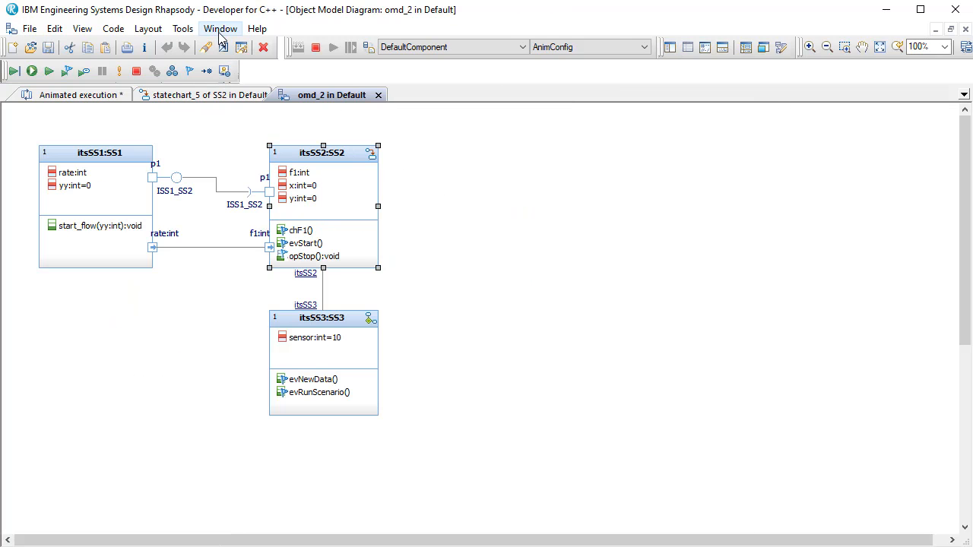
click(246, 96)
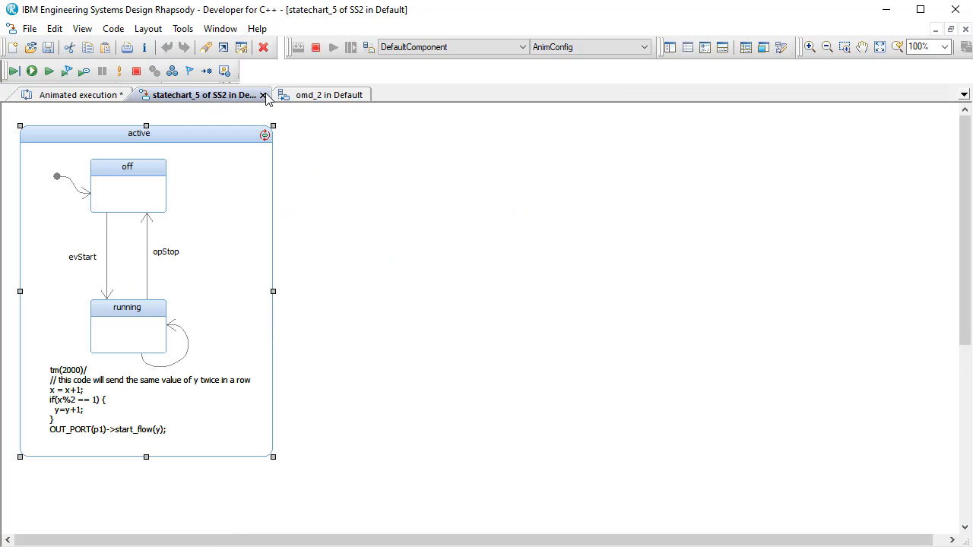
click(263, 95)
click(219, 28)
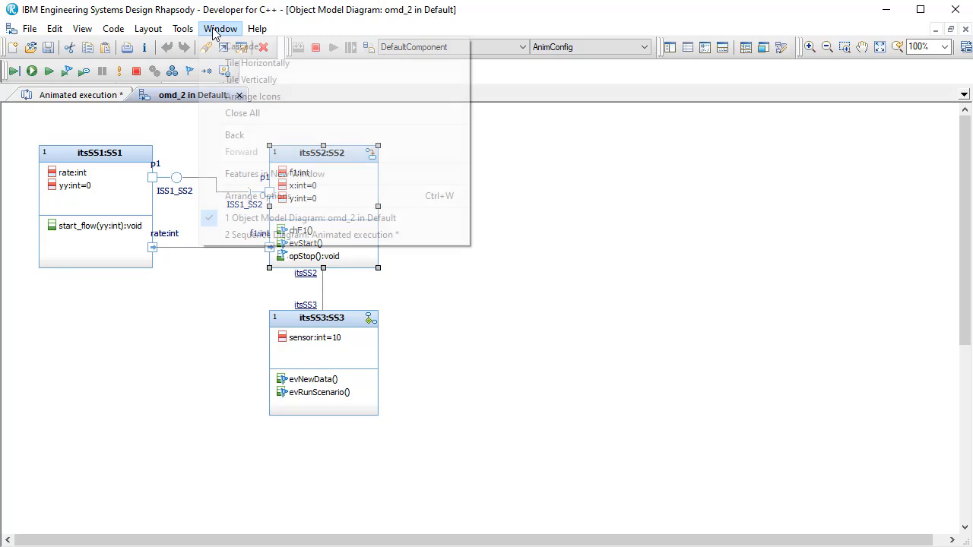
click(256, 80)
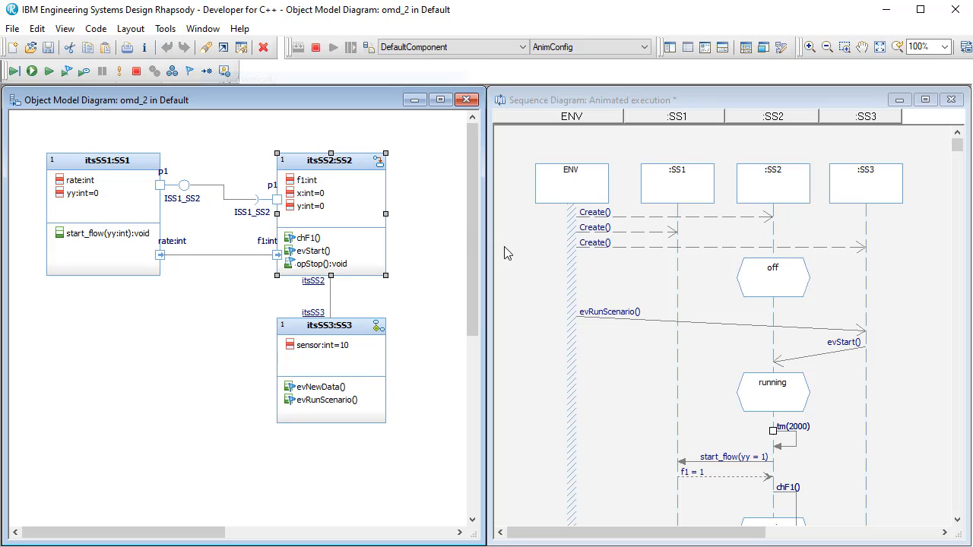
- Trace the start_flow, f1, chF1 and evNewData messages in the animated sequence diagram against the rate-to-f1 flow port link in omd_2
click(956, 145)
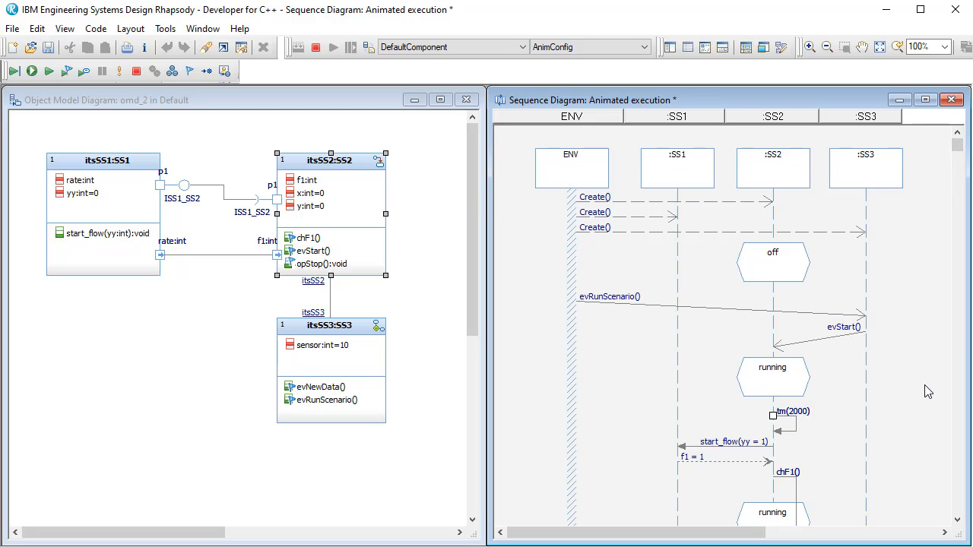
scroll(878, 298, up, 2)
scroll(802, 408, down, 2)
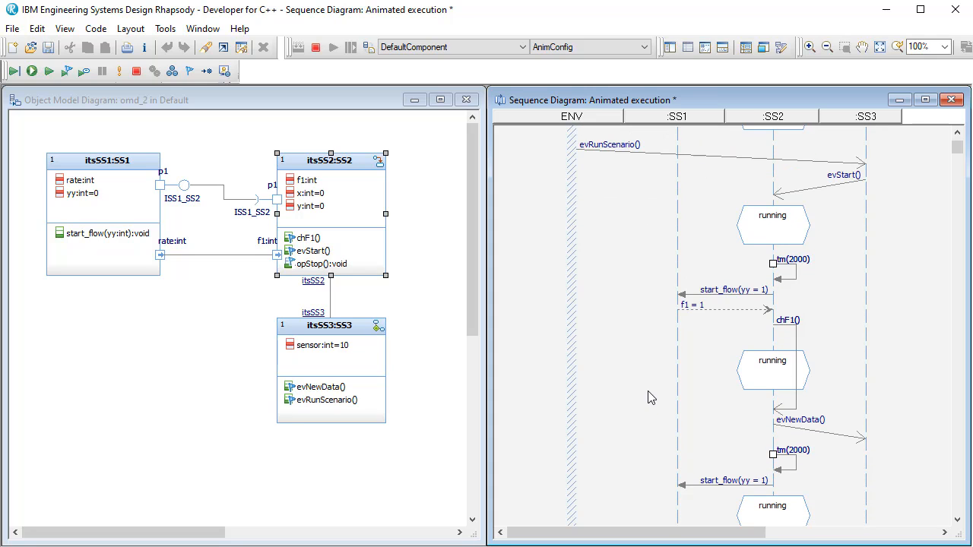
click(276, 259)
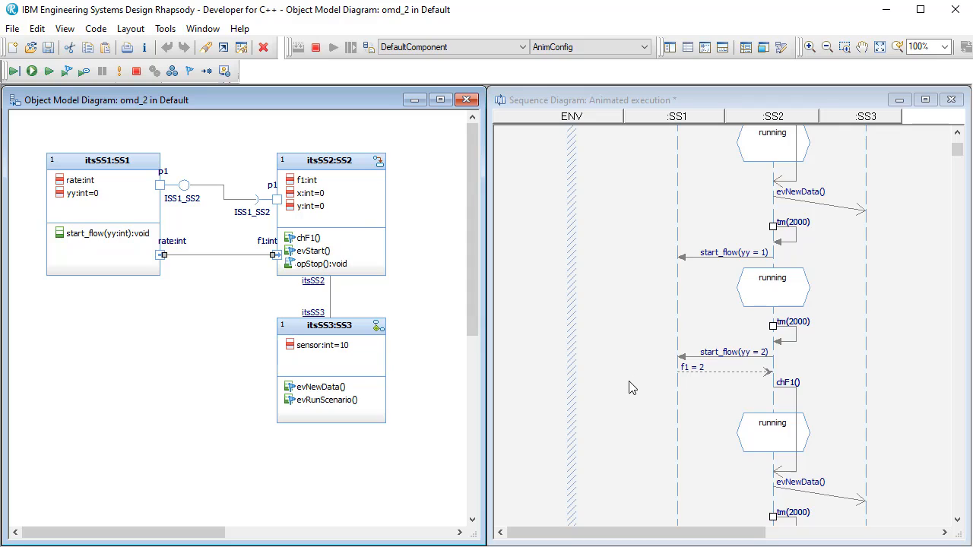
scroll(652, 359, up, 3)
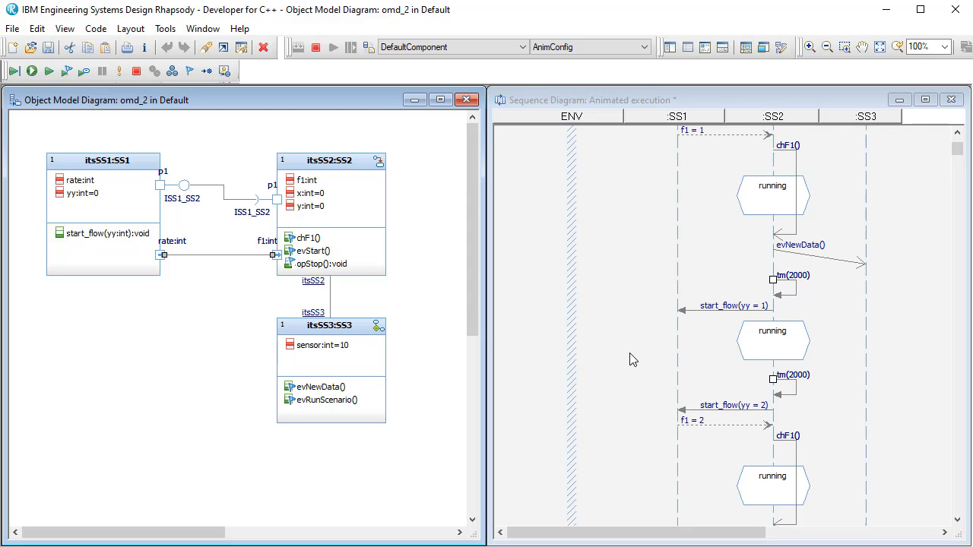